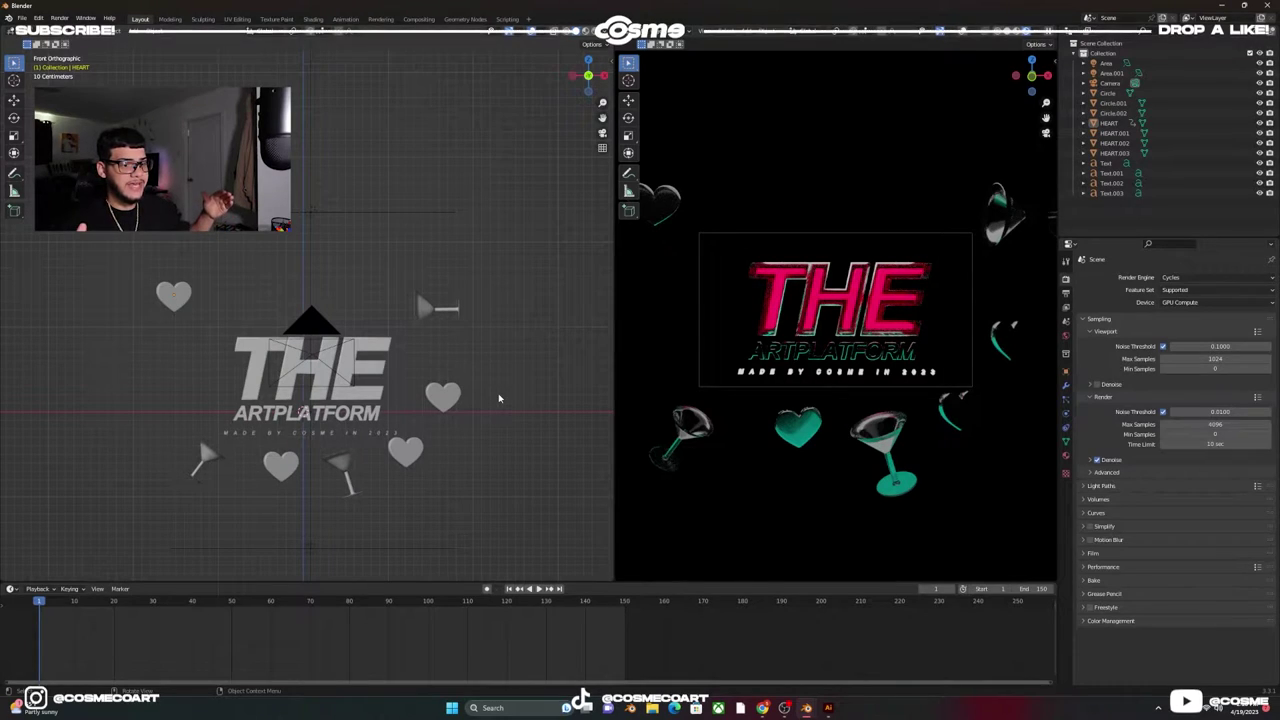
Select the top-left heart and try a move, then cancel it back to its spot.
left_click(173, 295)
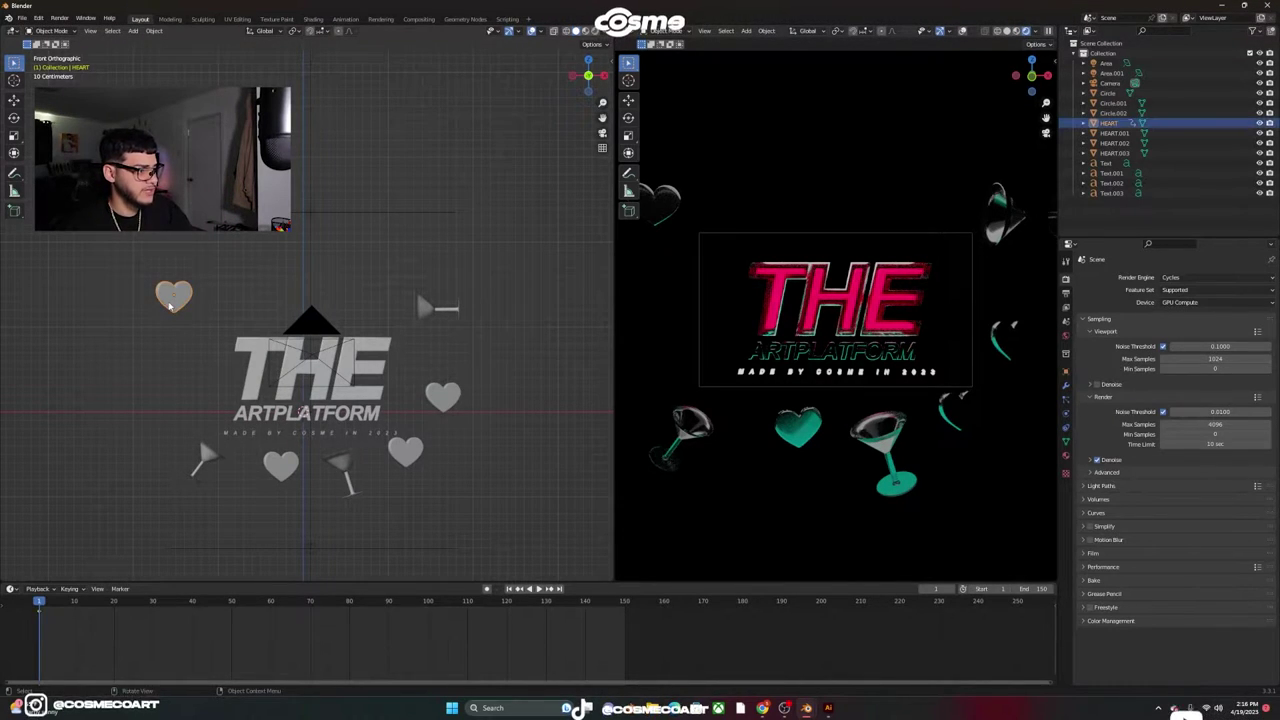
key("g")
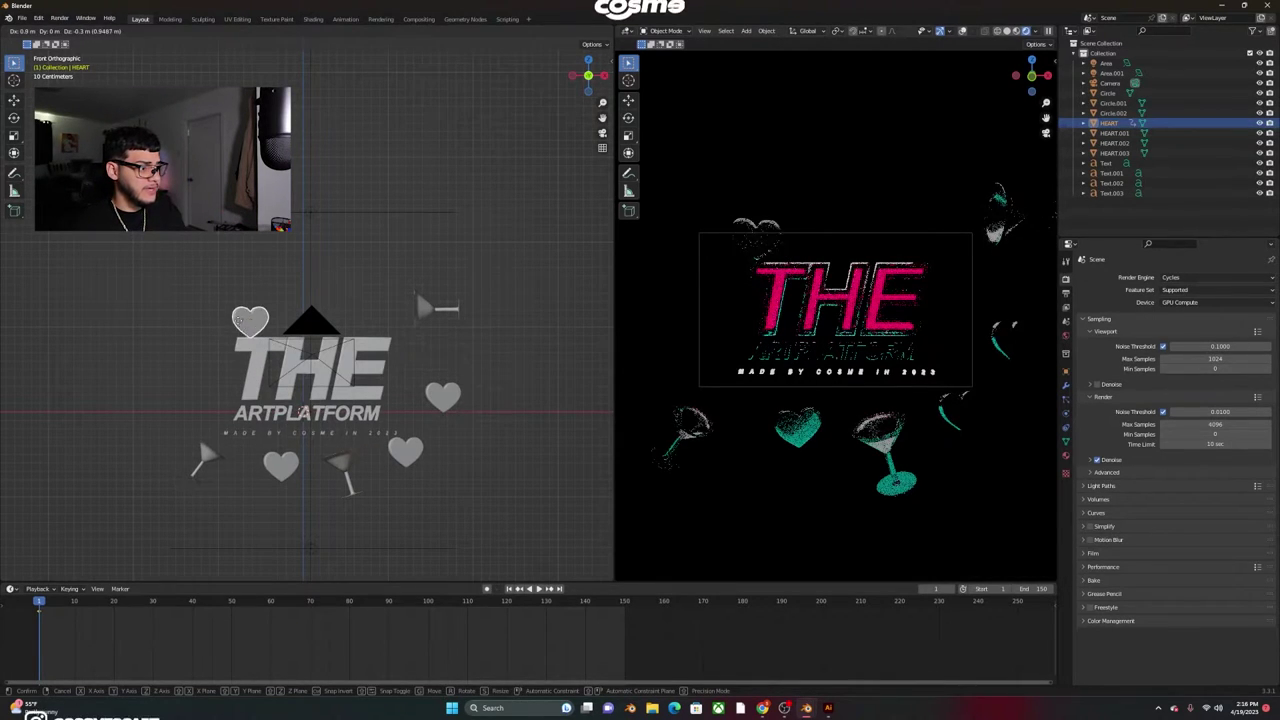
left_click(186, 287)
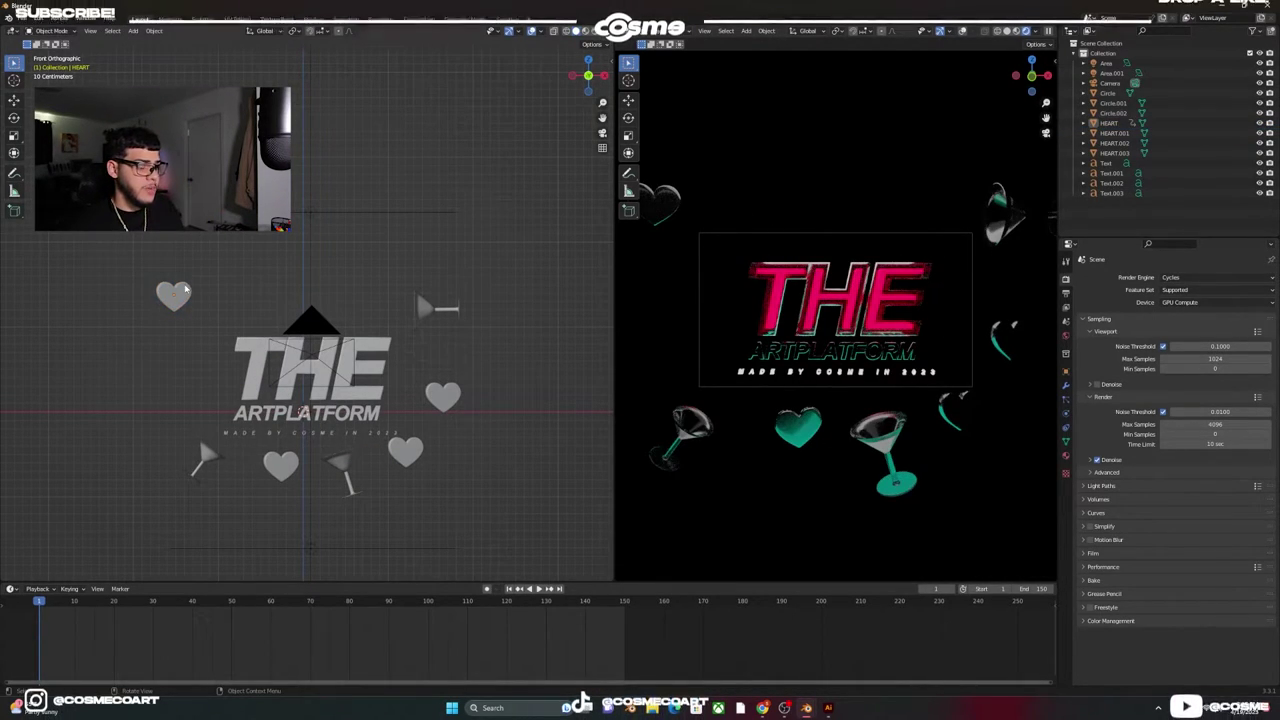
left_click(181, 291)
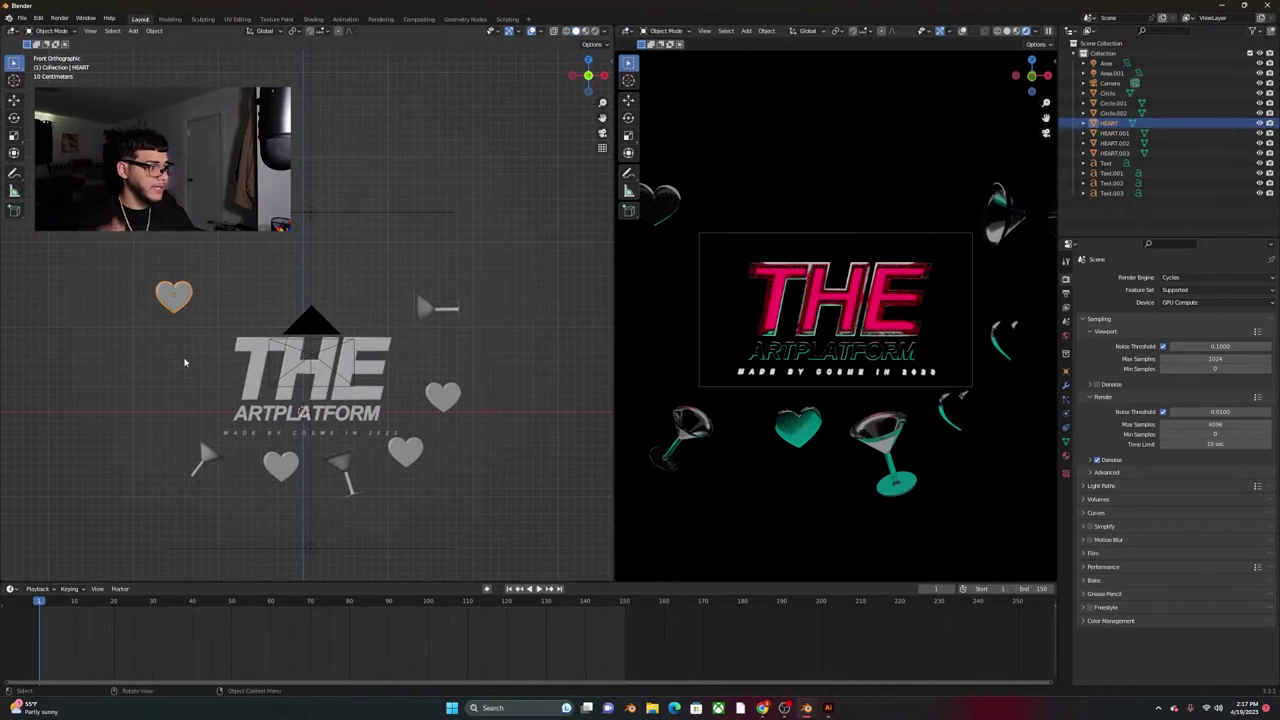
key("g")
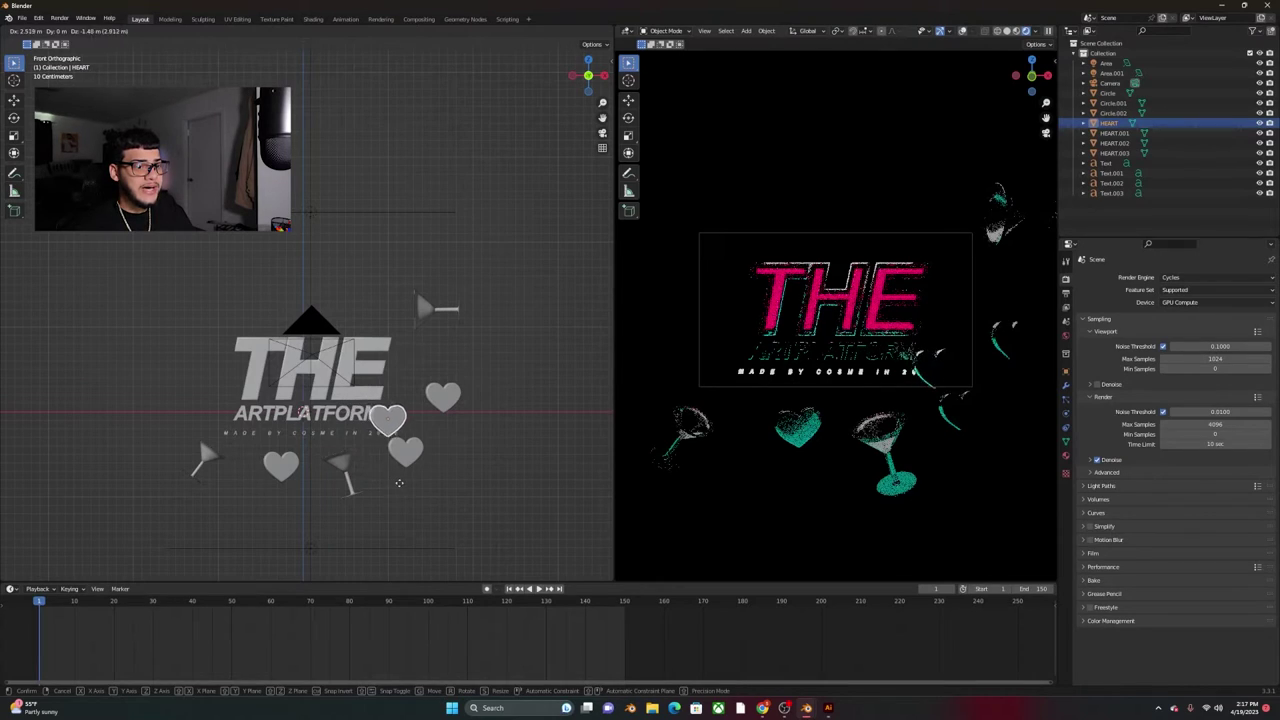
key("Escape")
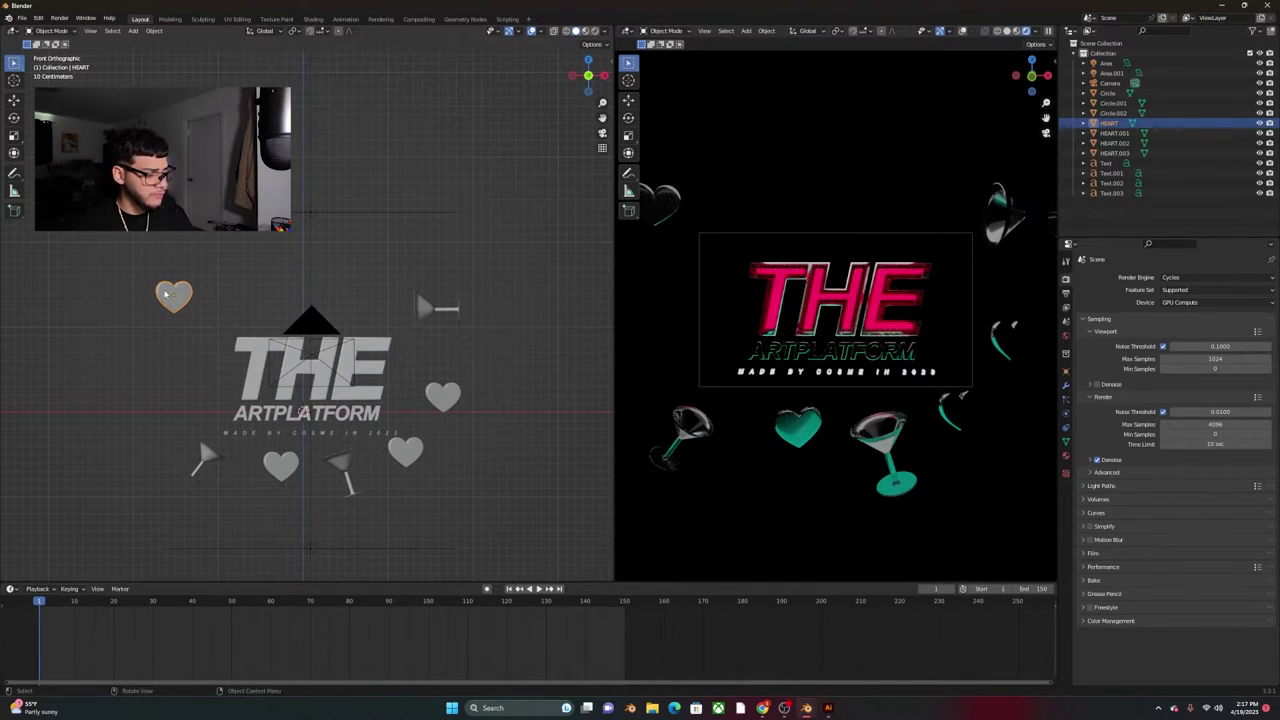
Keyframe the heart's Location & Rotation at frame 1, then go to frame 150.
key("i")
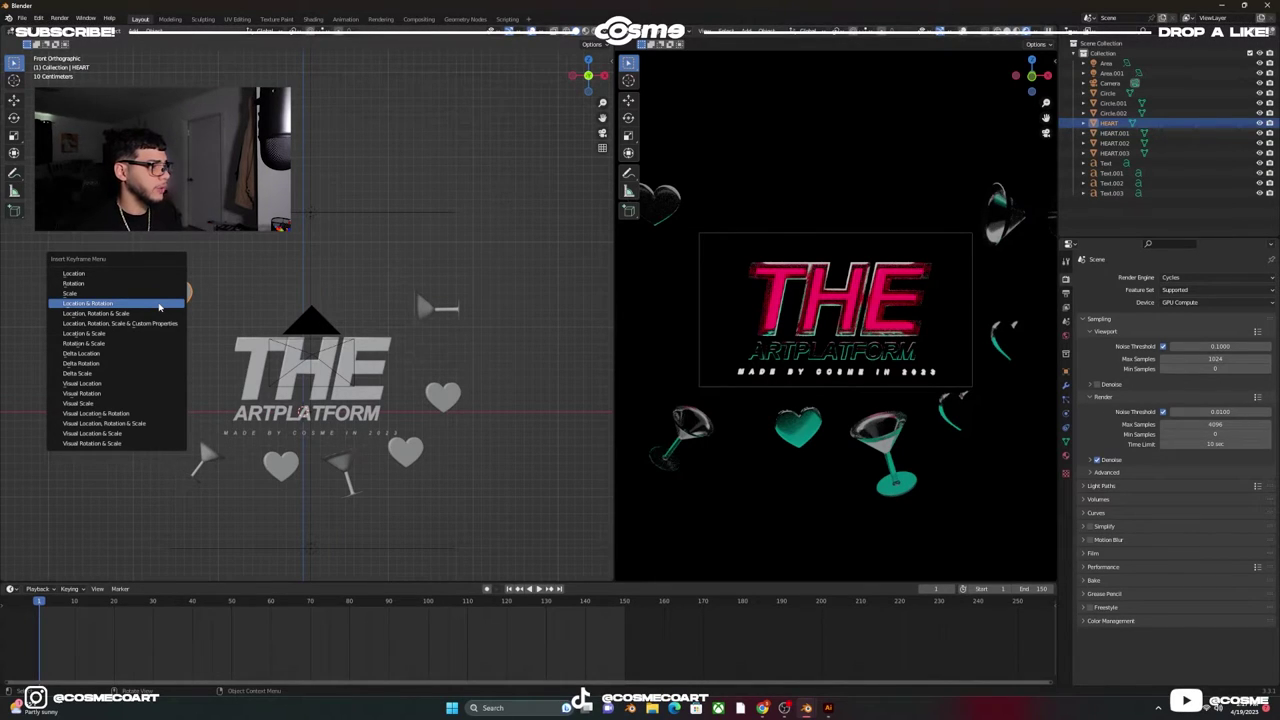
left_click(158, 304)
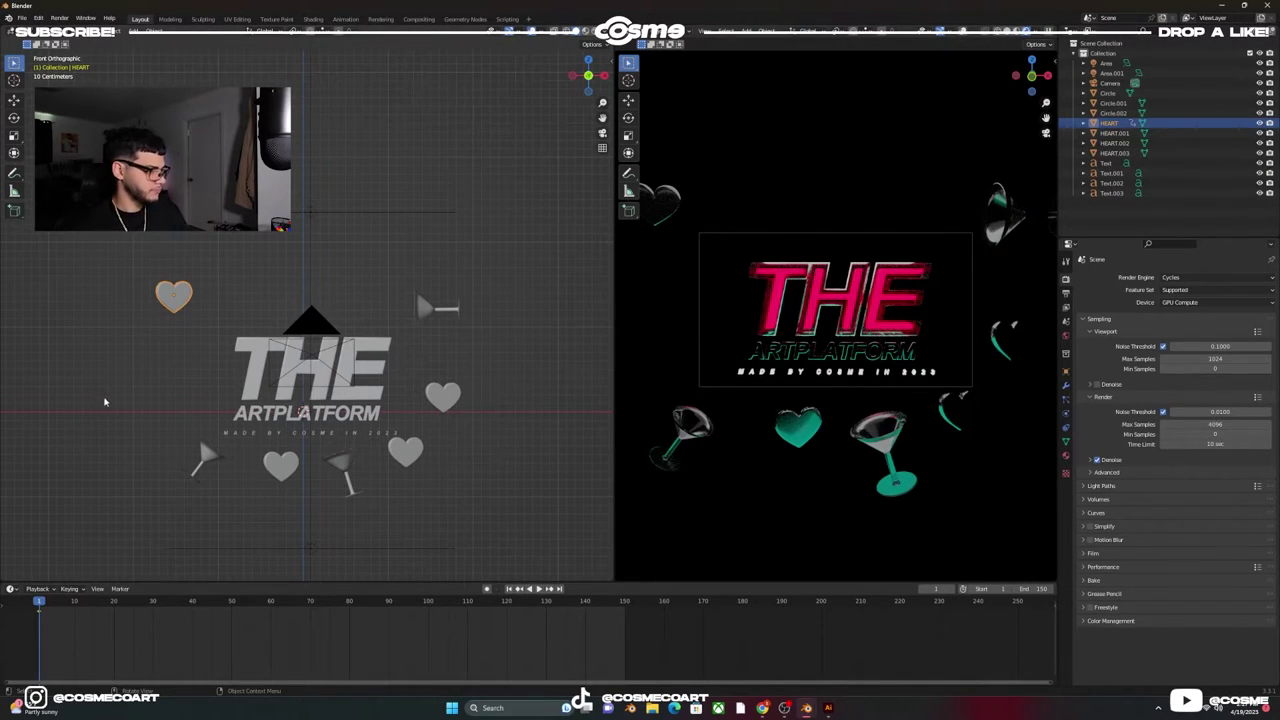
left_click(559, 589)
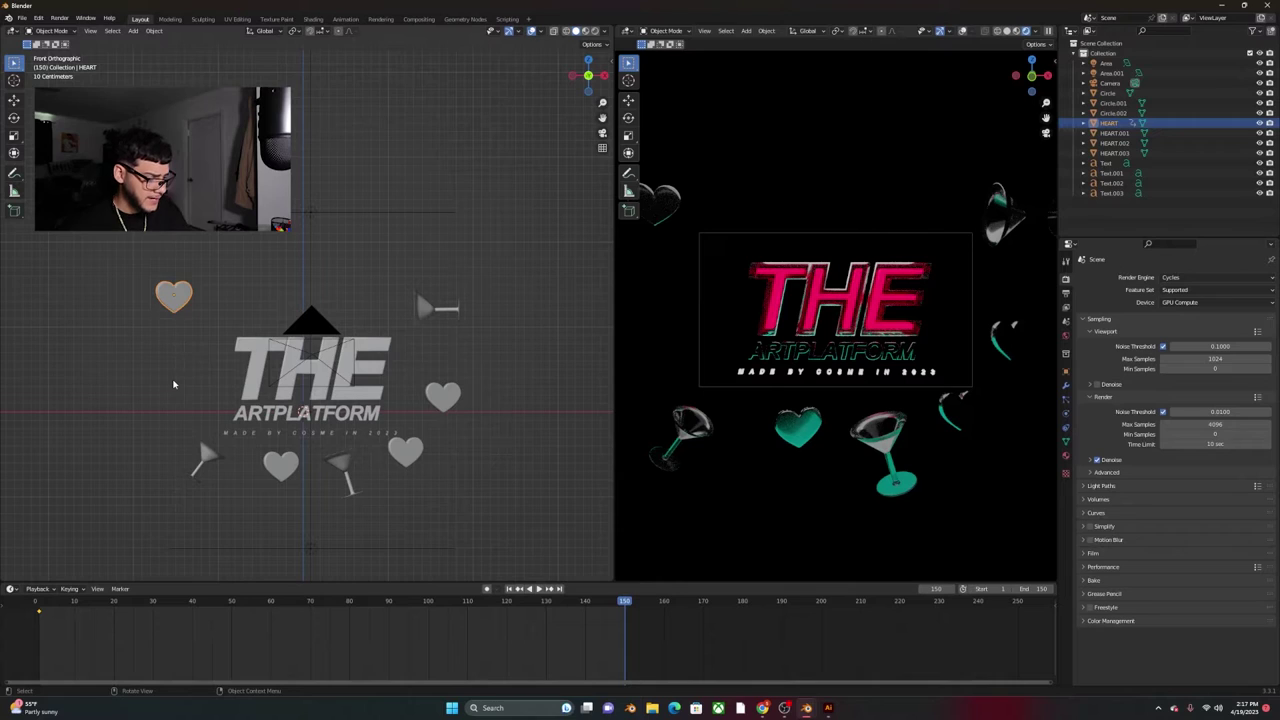
Move the heart beside the lower-right heart and tilt it around the Y axis.
key("g")
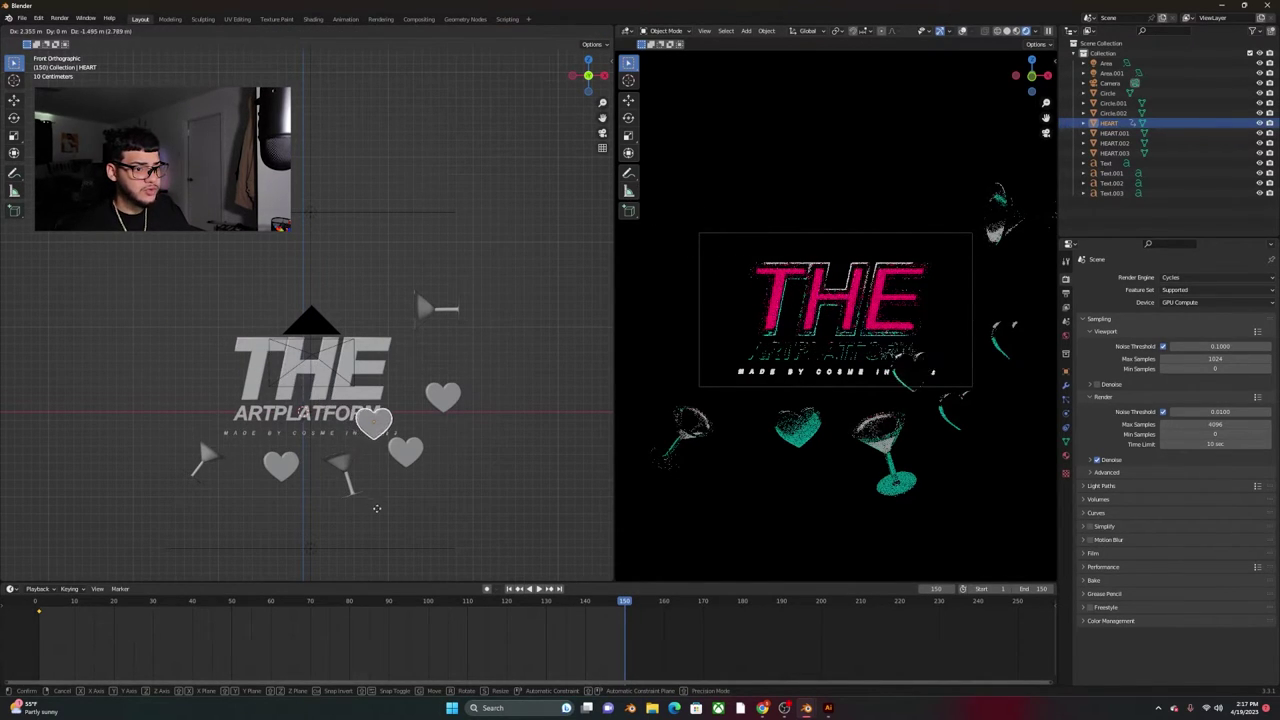
left_click(424, 537)
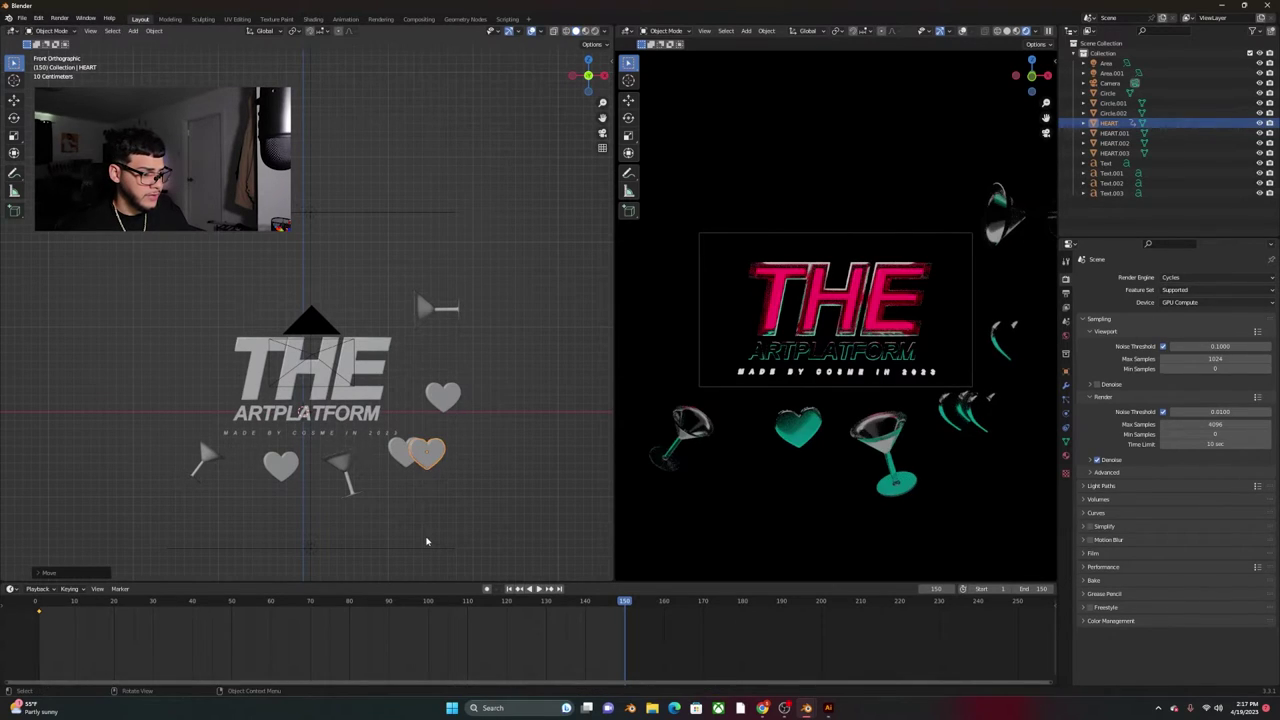
key("r")
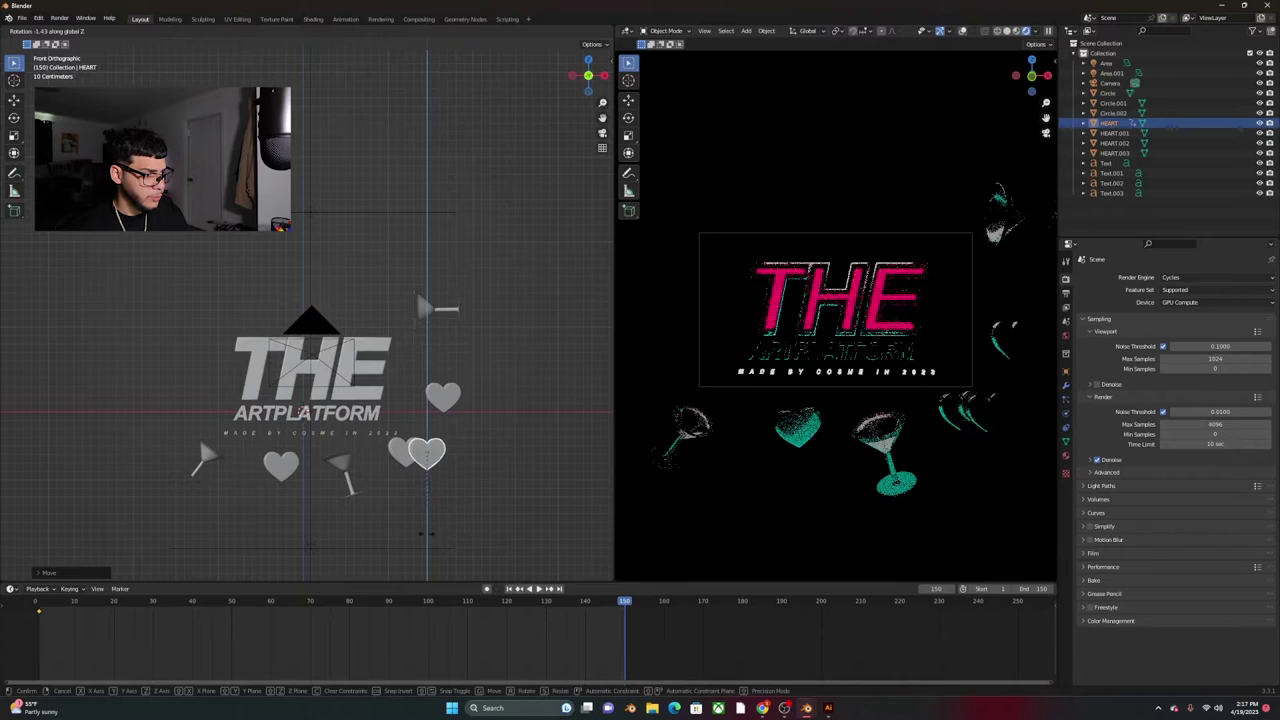
left_click(424, 532)
key("r")
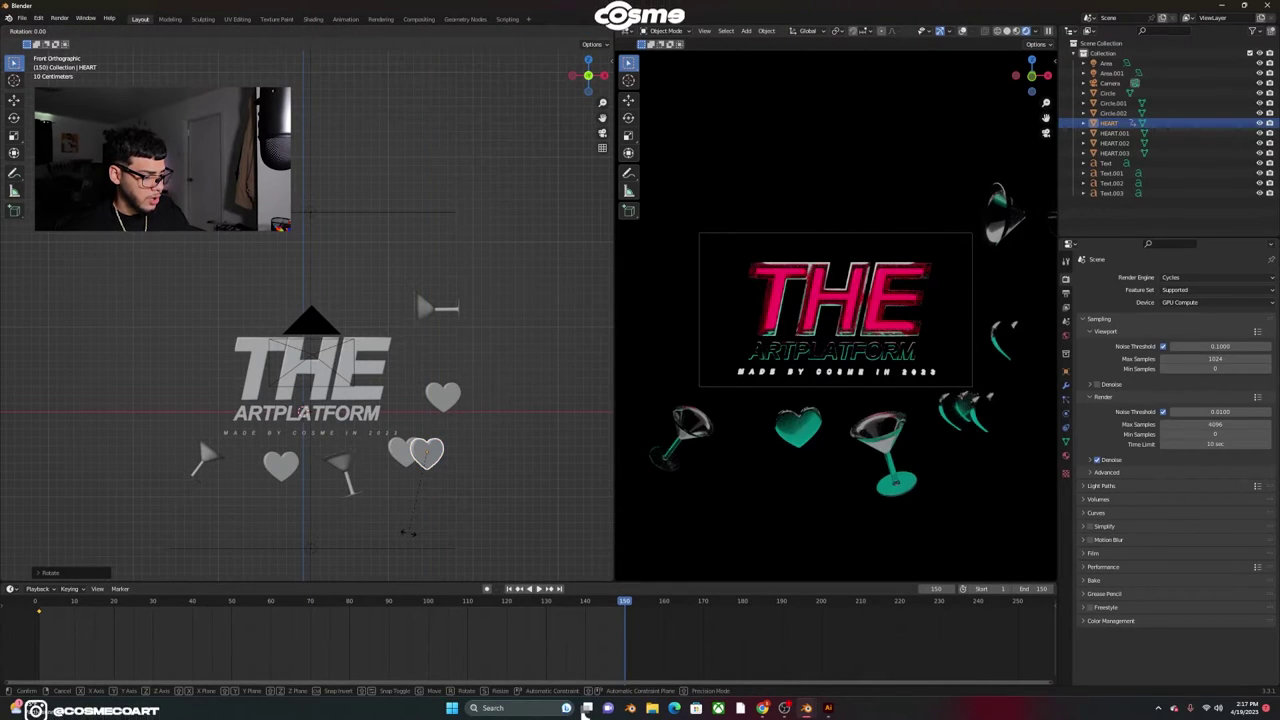
key("y")
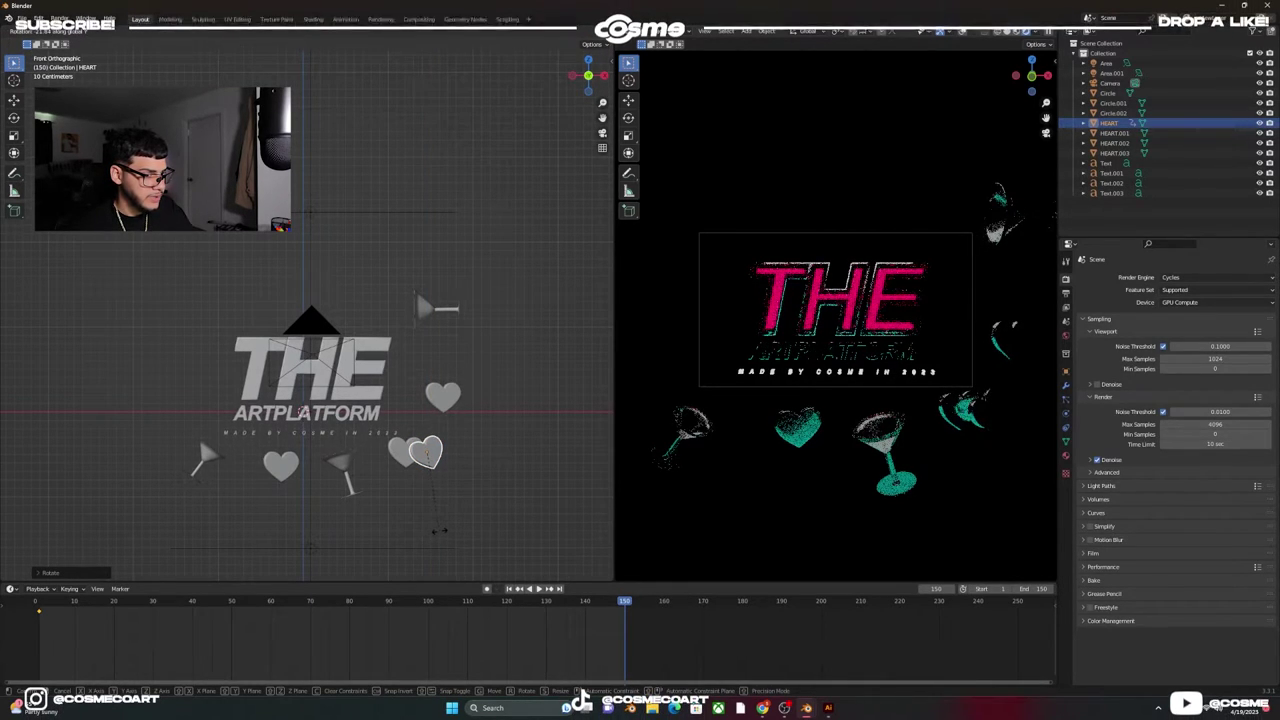
left_click(437, 531)
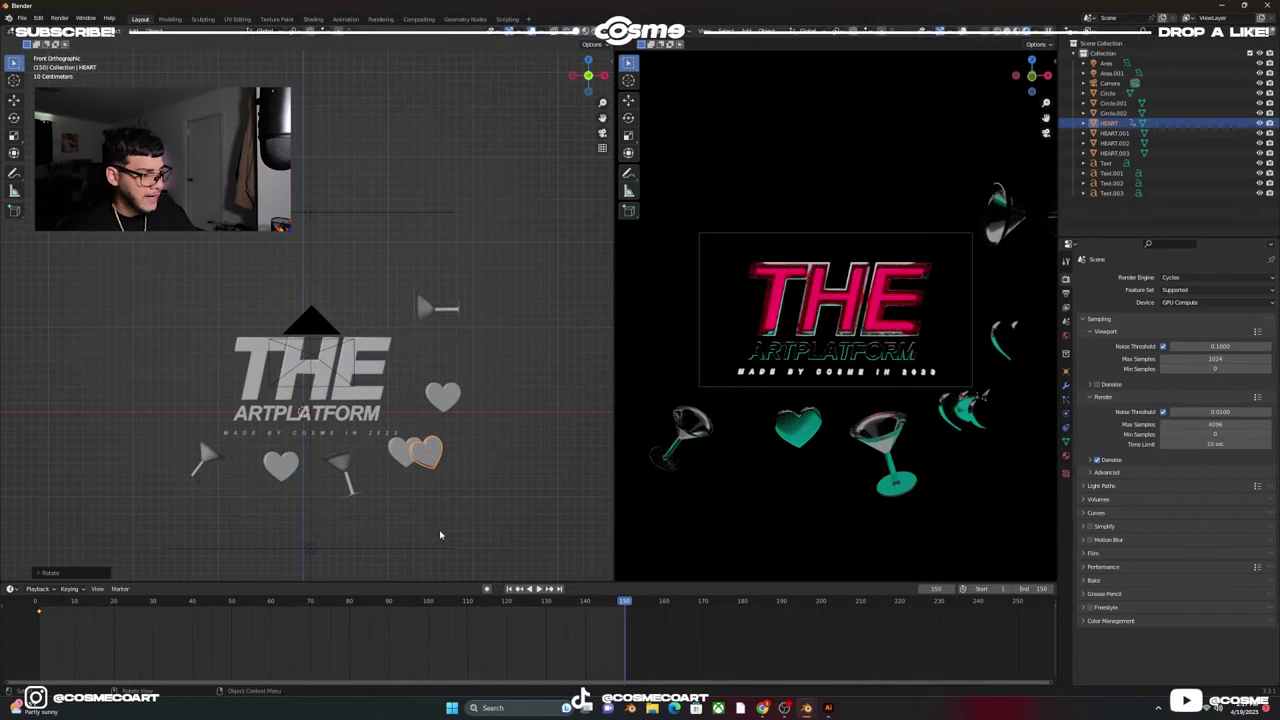
Keyframe the heart's end Location & Rotation at frame 150, then scrub back to check the motion.
key("i")
left_click(440, 533)
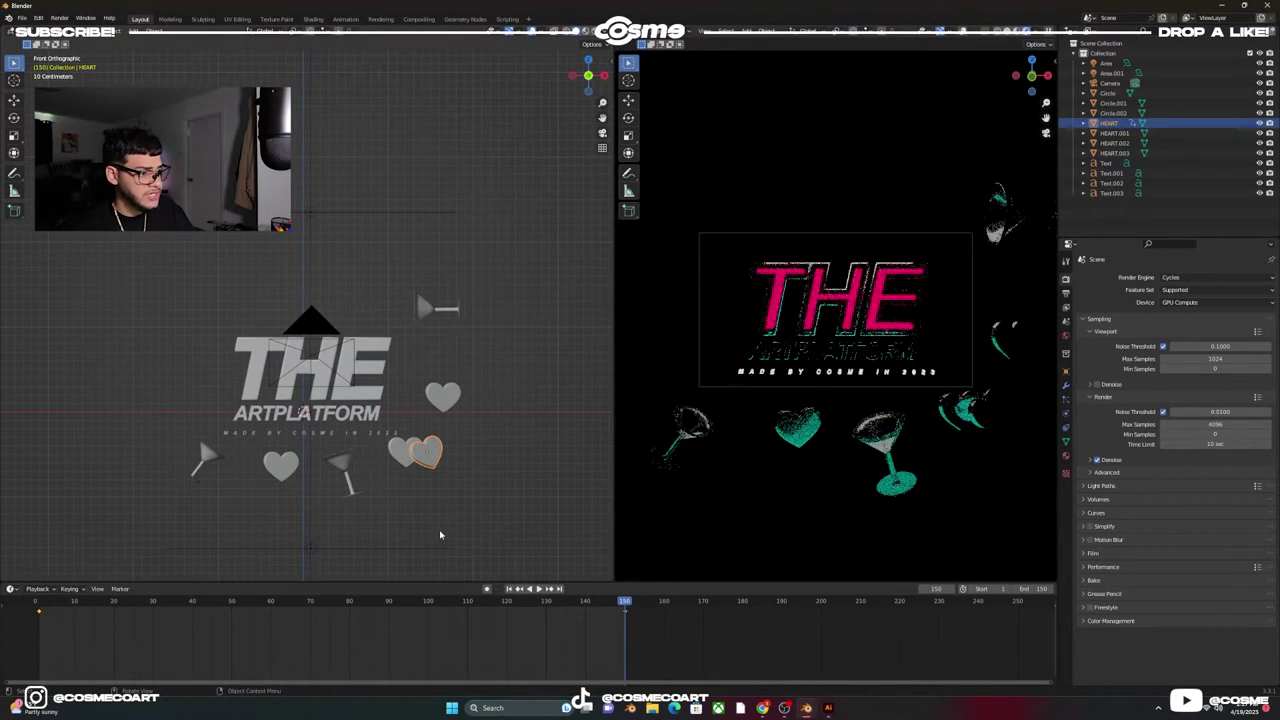
left_click_drag(624, 605, 36, 603)
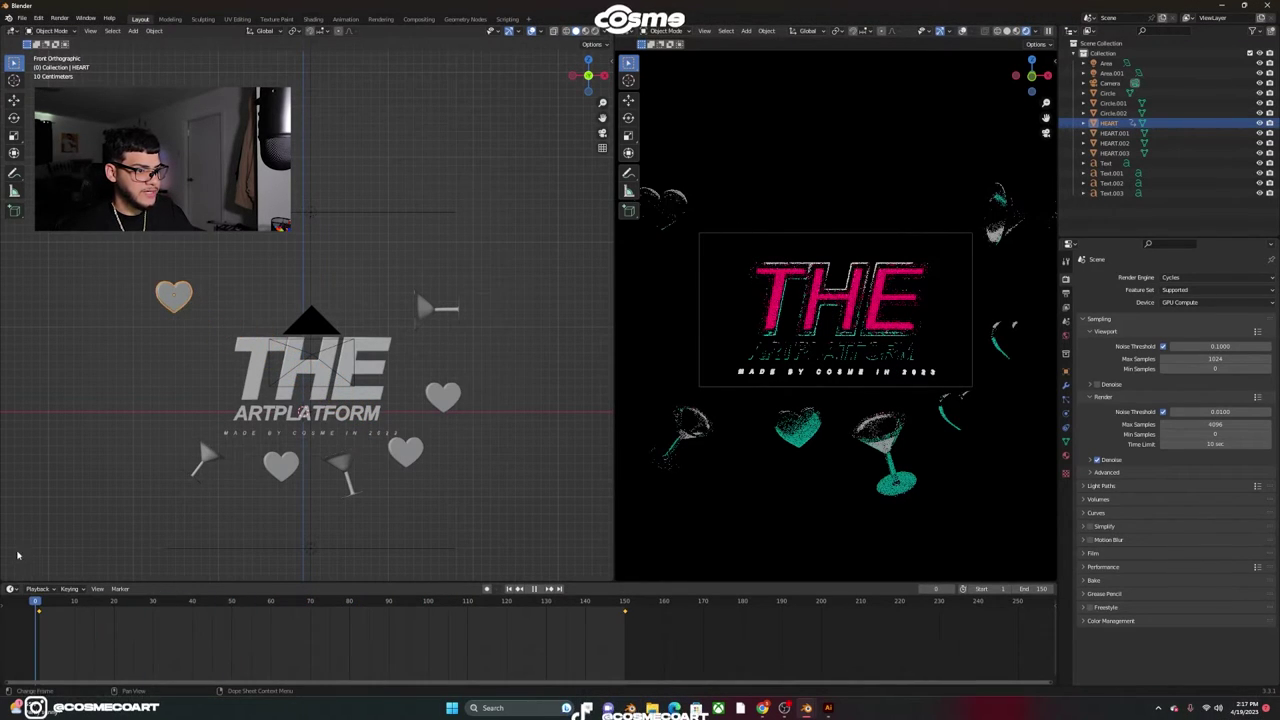
Play back the heart's flight across the title, then select the lower-left martini glass.
key("space")
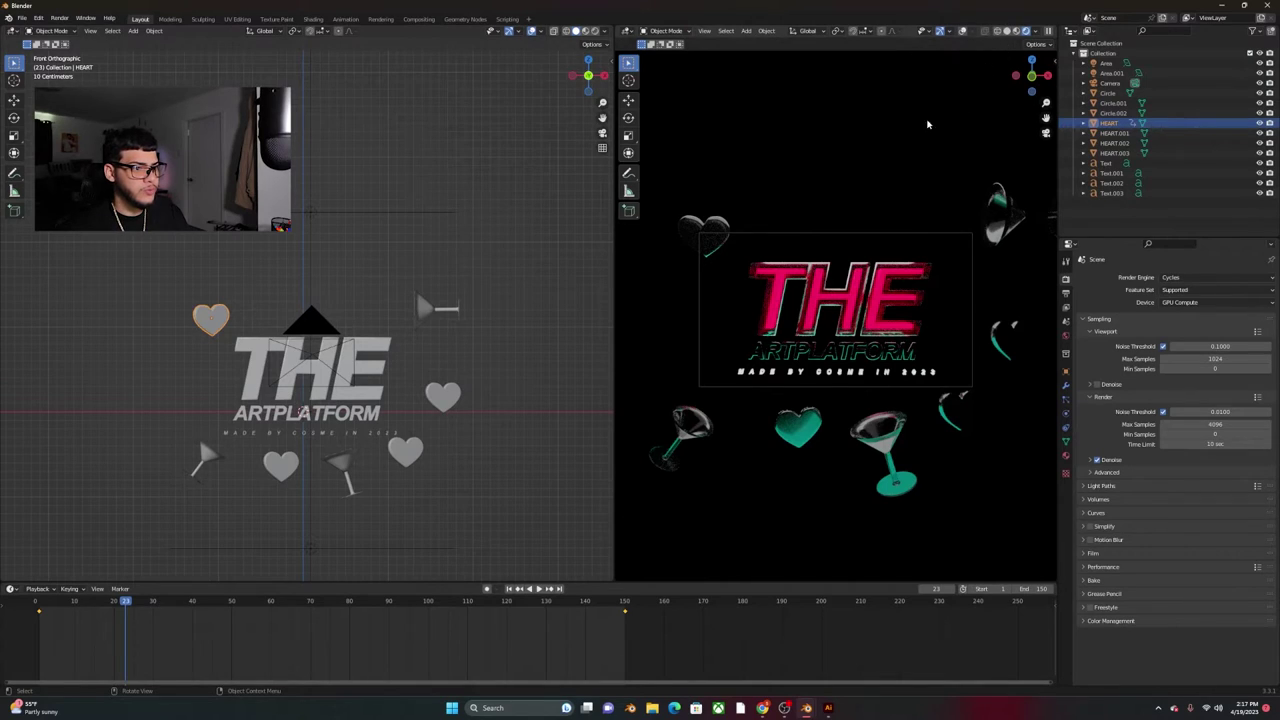
key("space")
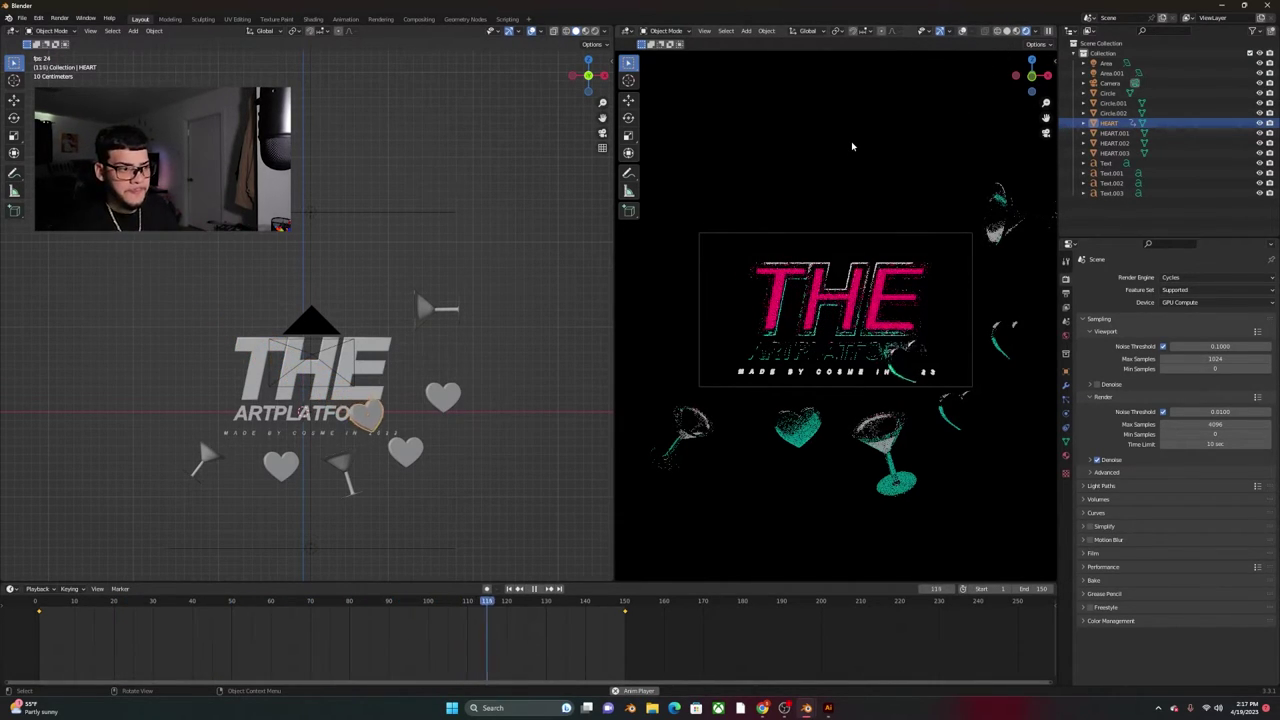
key("space")
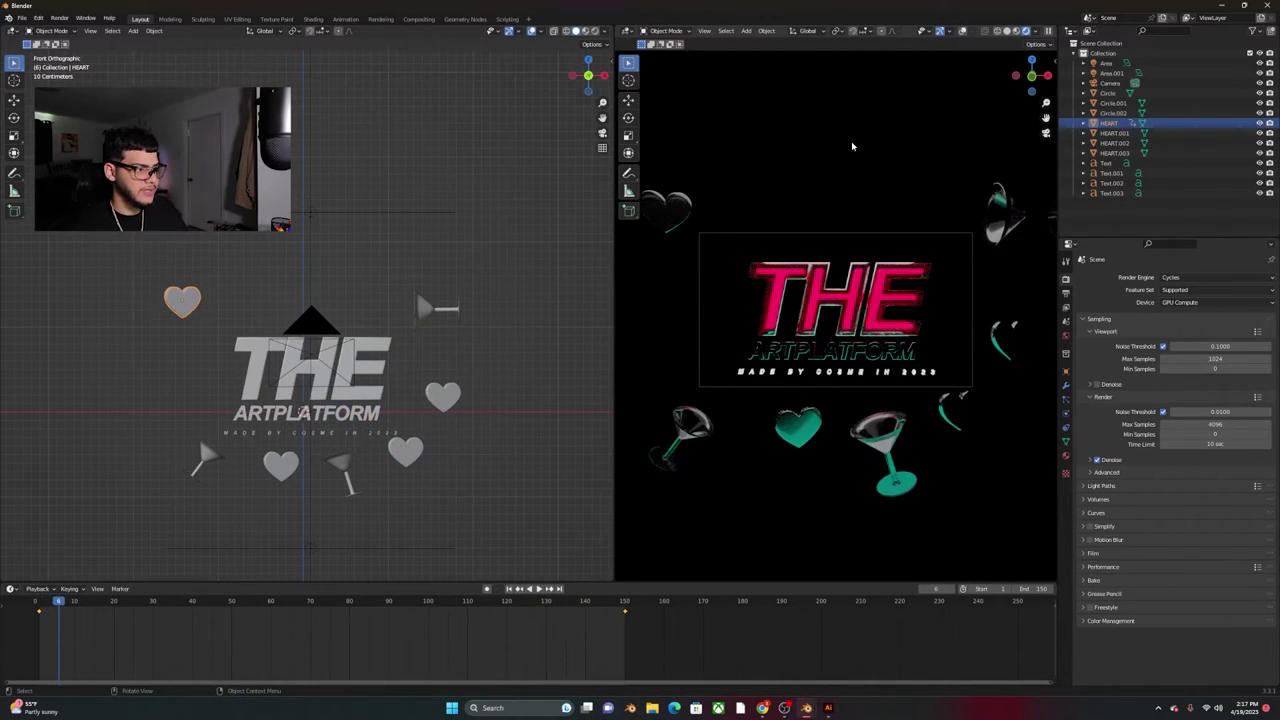
left_click(207, 457)
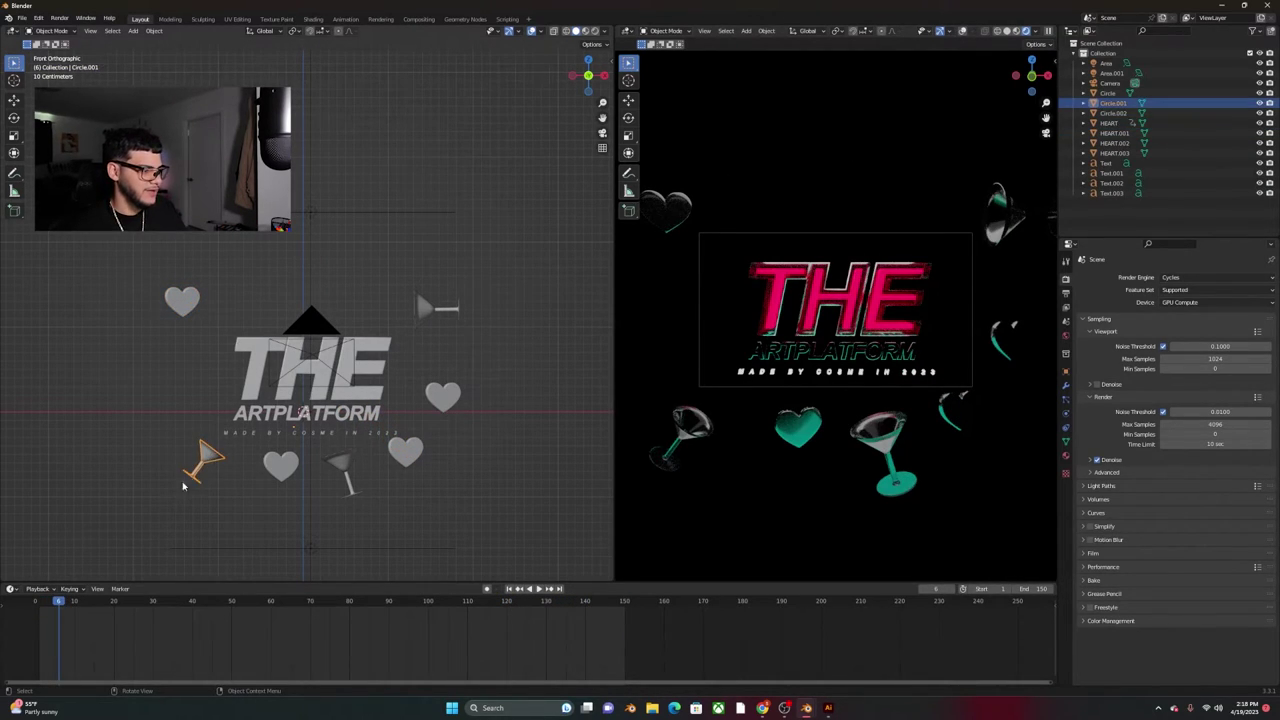
Keyframe the martini glass's starting Location & Rotation at frame 1, then go to frame 150.
left_click(510, 589)
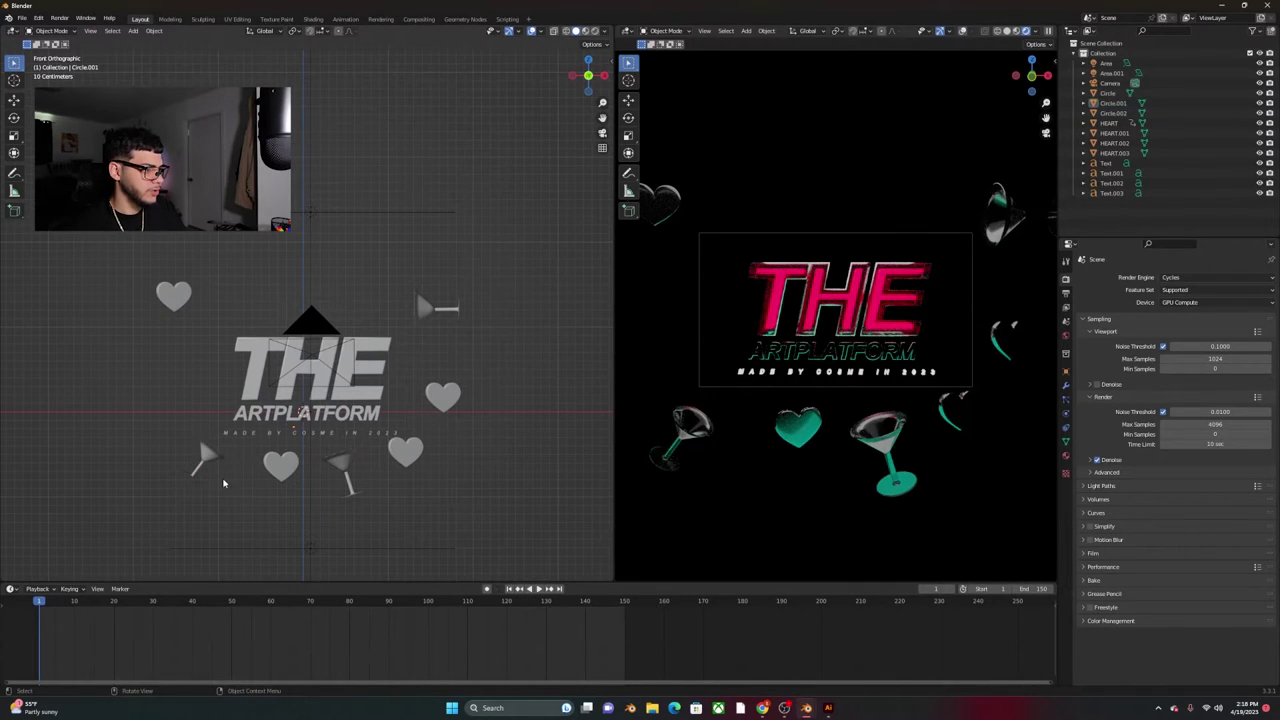
key("i")
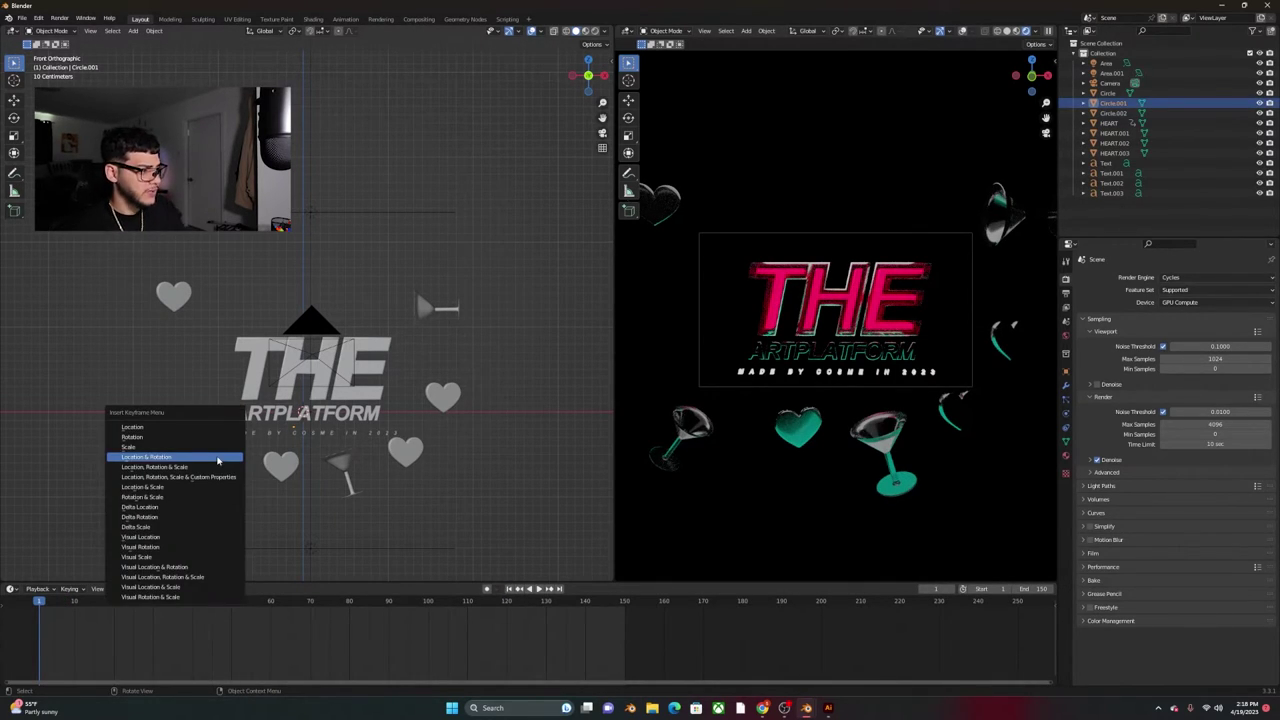
left_click(217, 458)
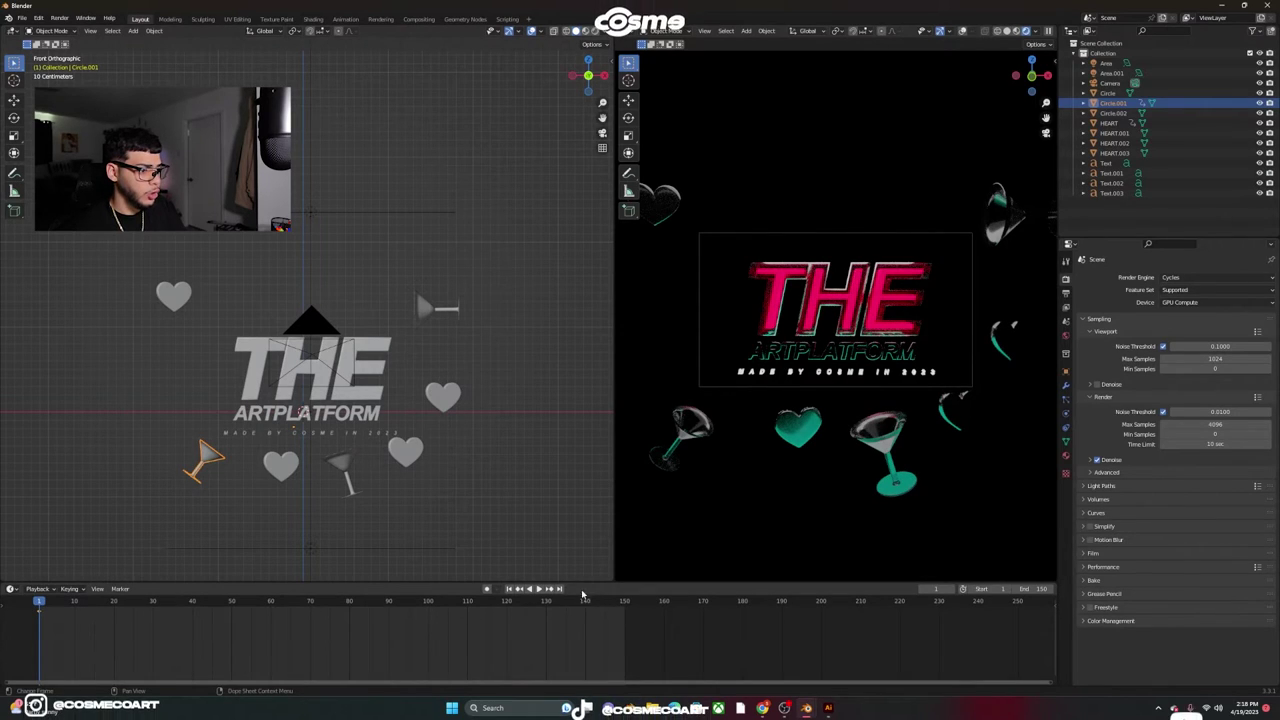
key("shift+Right")
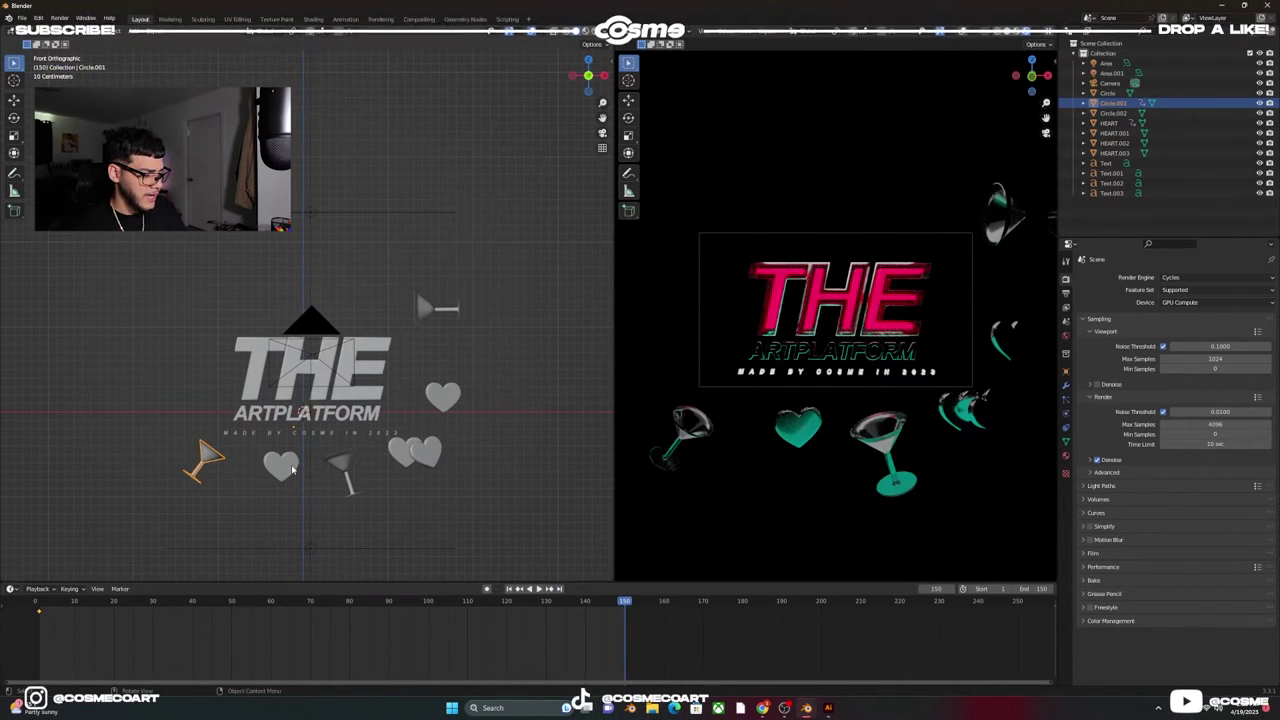
Move the glass up beside the title and tilt it around the X and Y axes.
key("g")
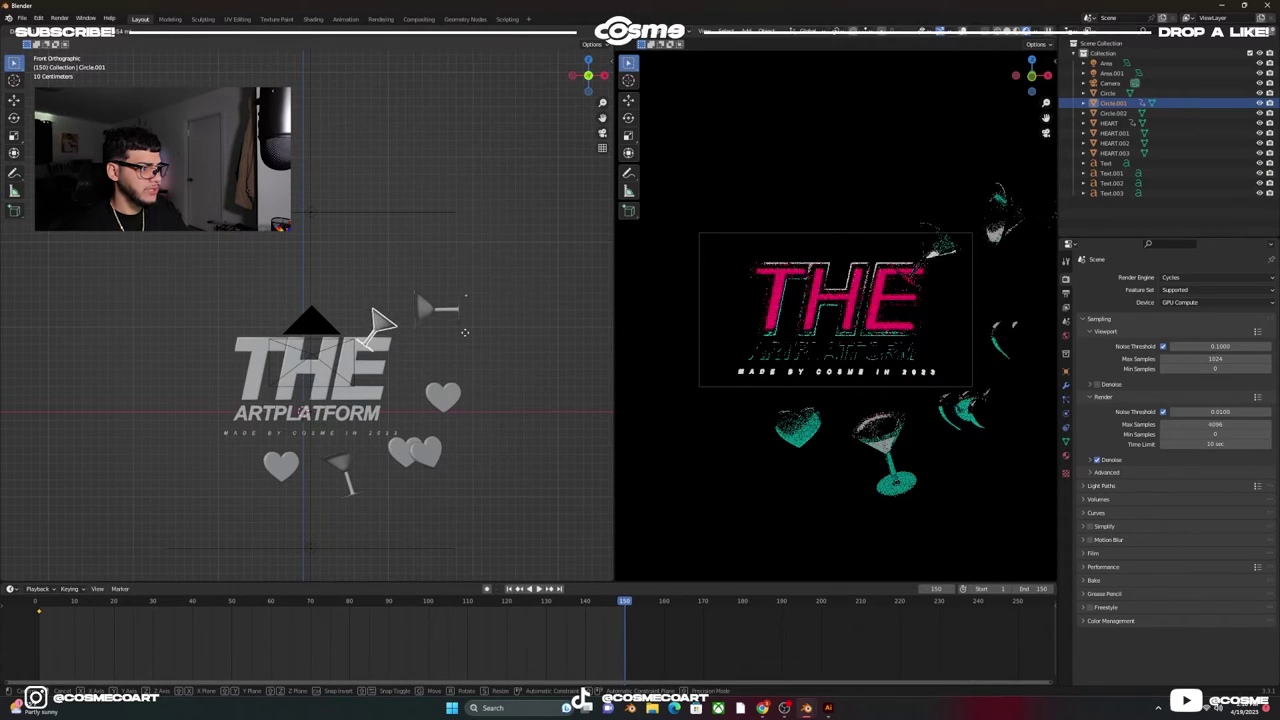
left_click(482, 318)
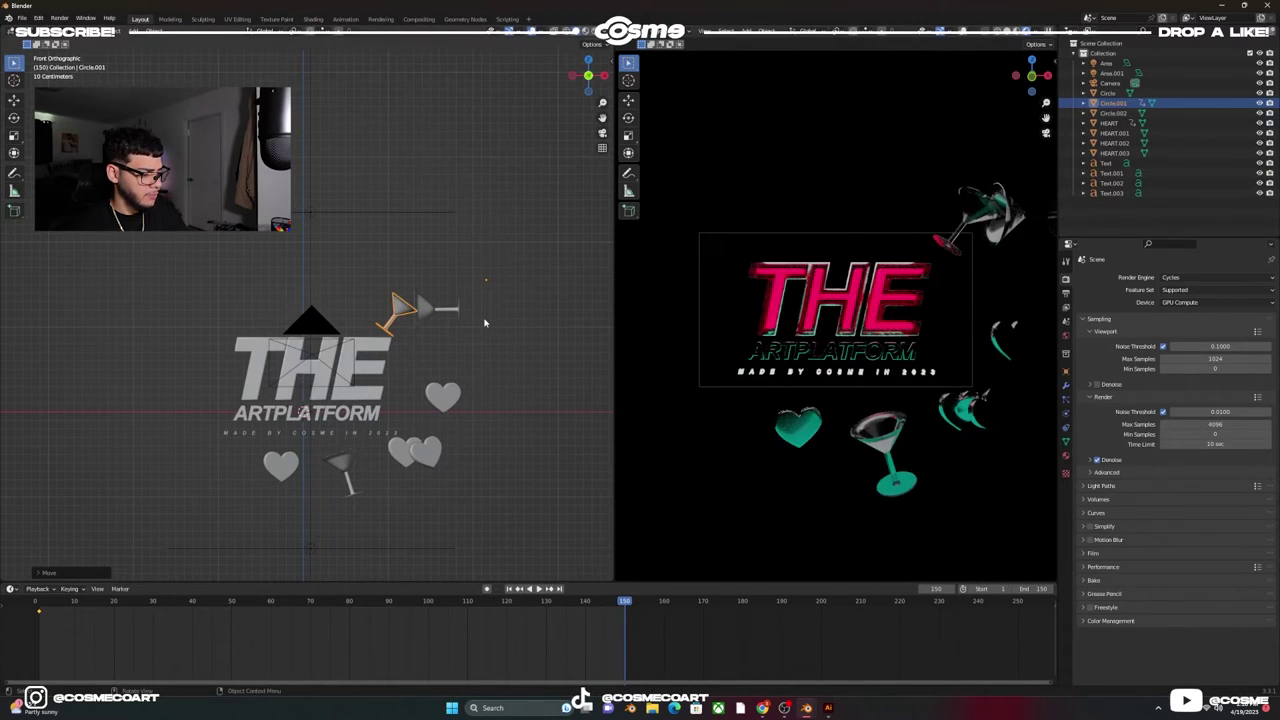
key("r")
key("x")
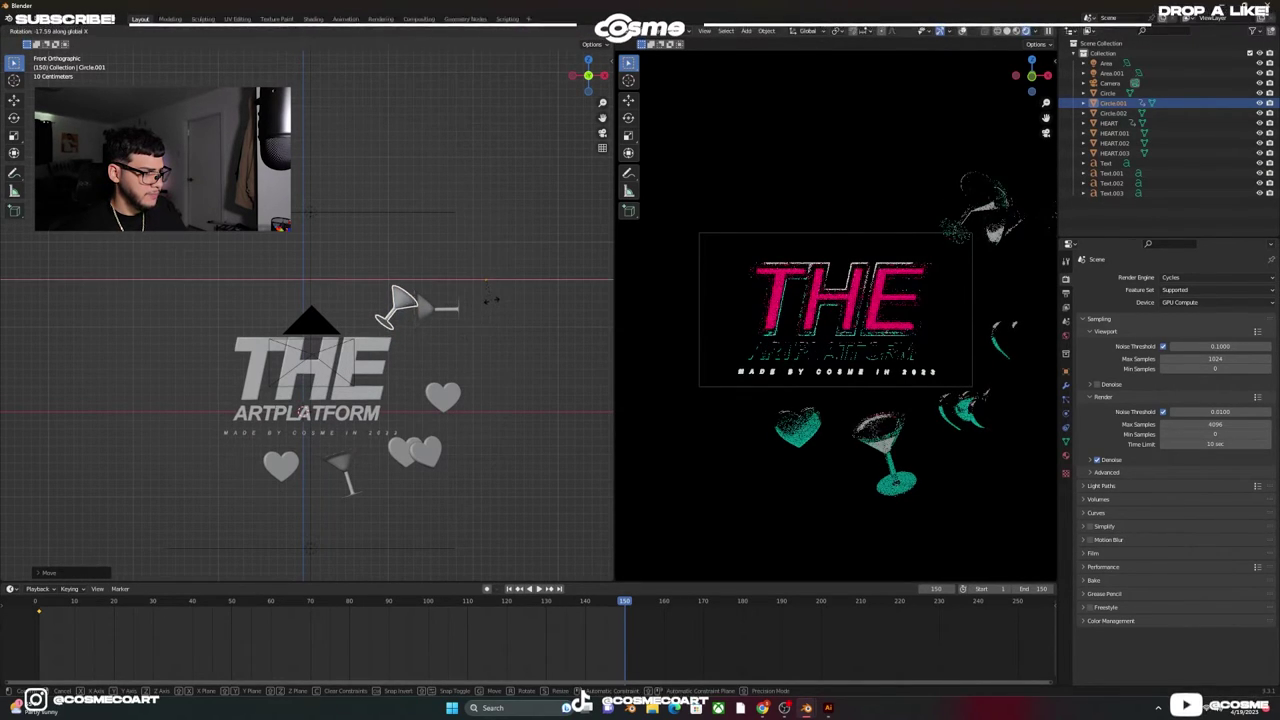
left_click(488, 303)
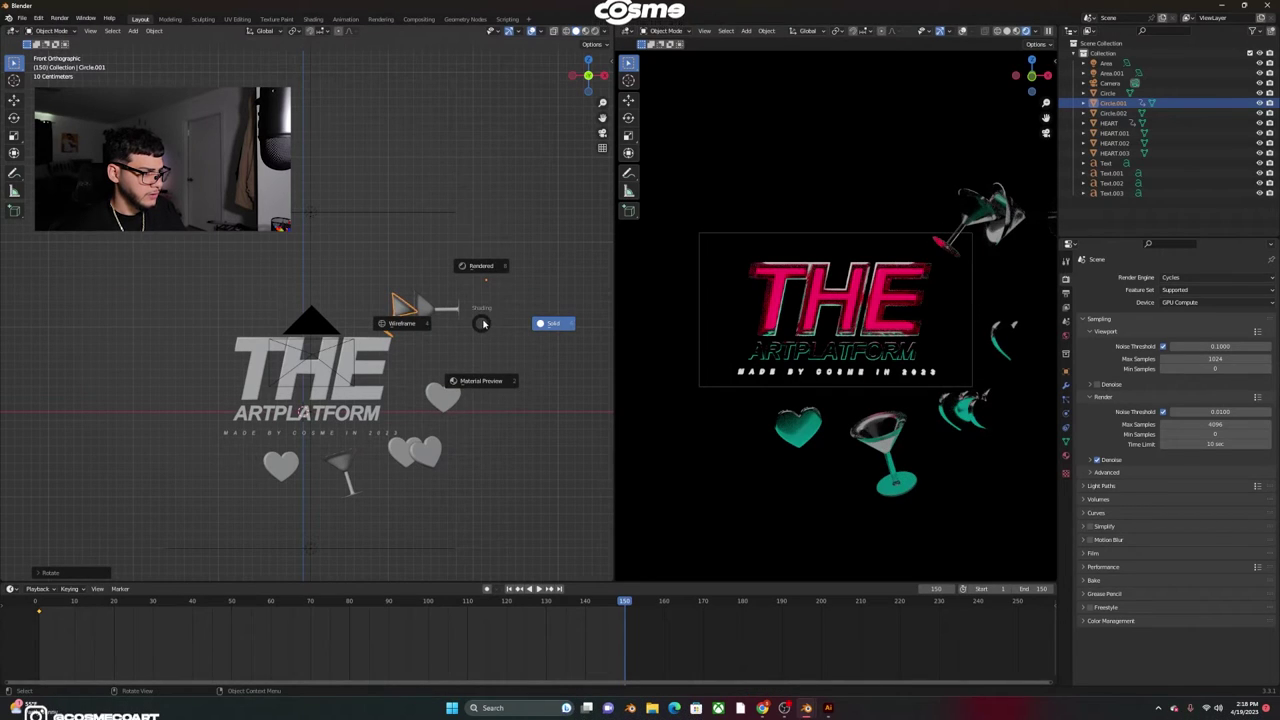
key("r")
left_click(486, 313)
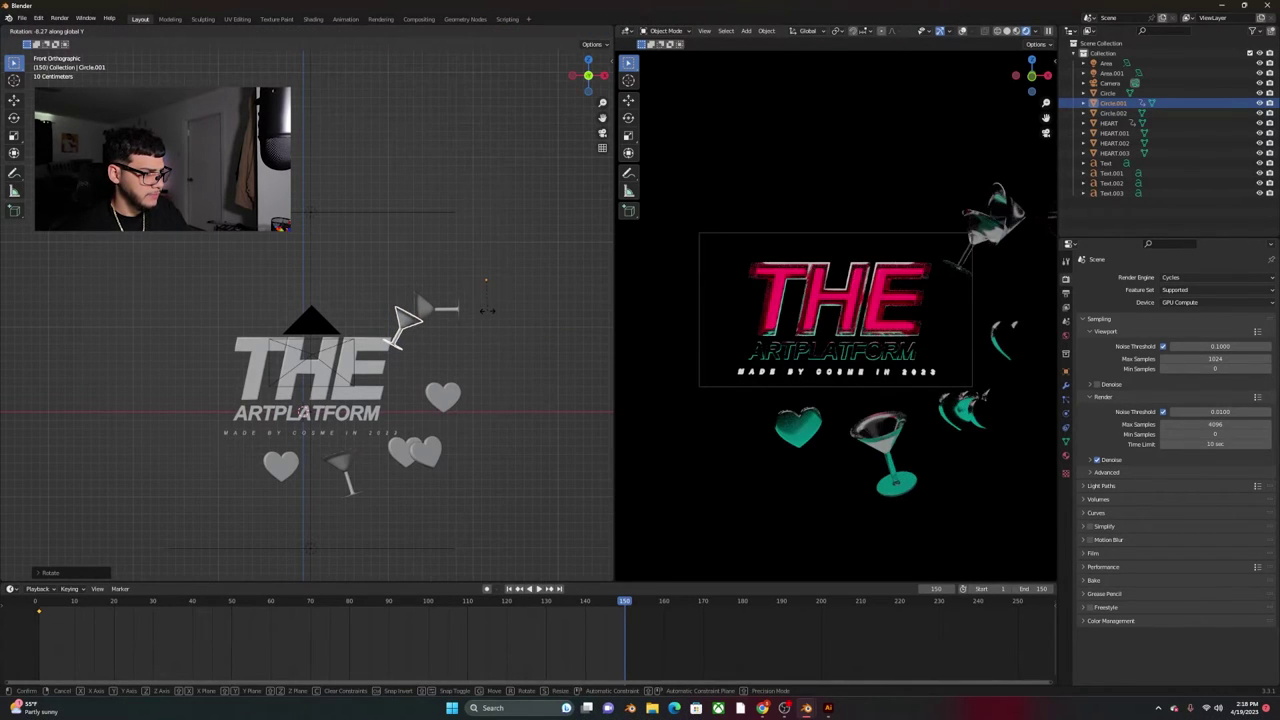
Keyframe the glass's Location & Rotation at frame 150, then scrub back to an earlier frame.
key("i")
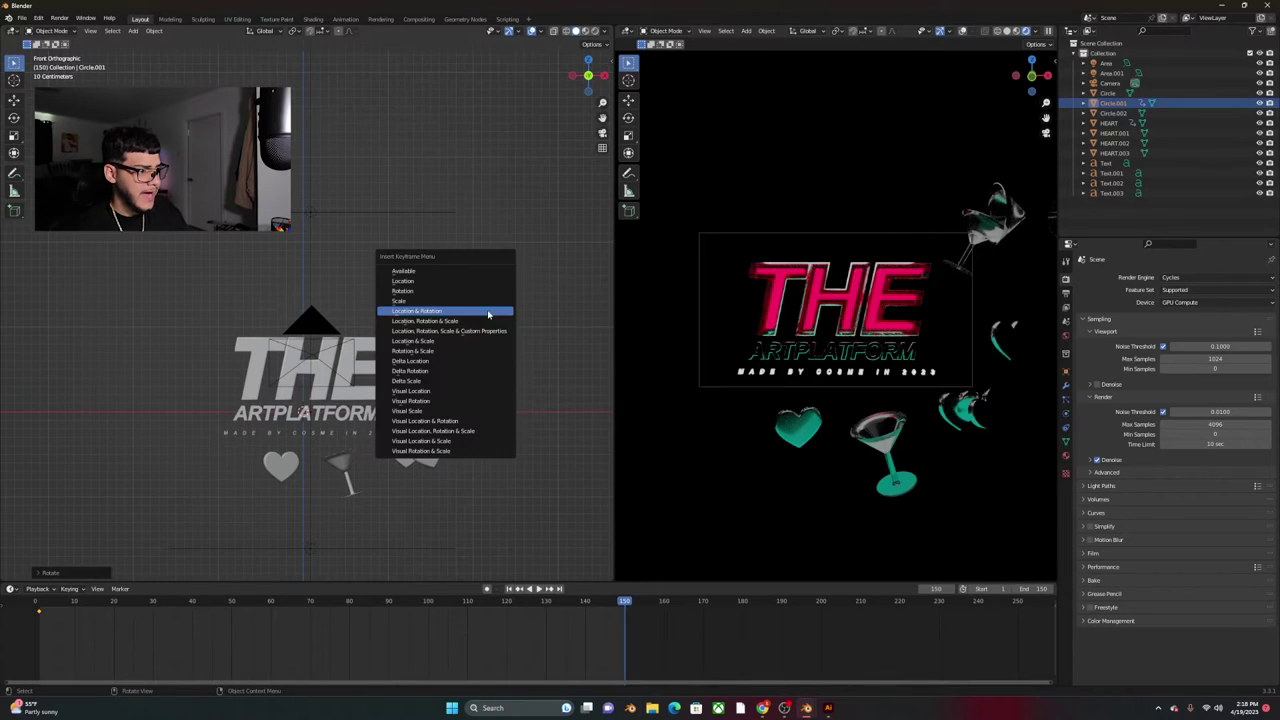
left_click(488, 315)
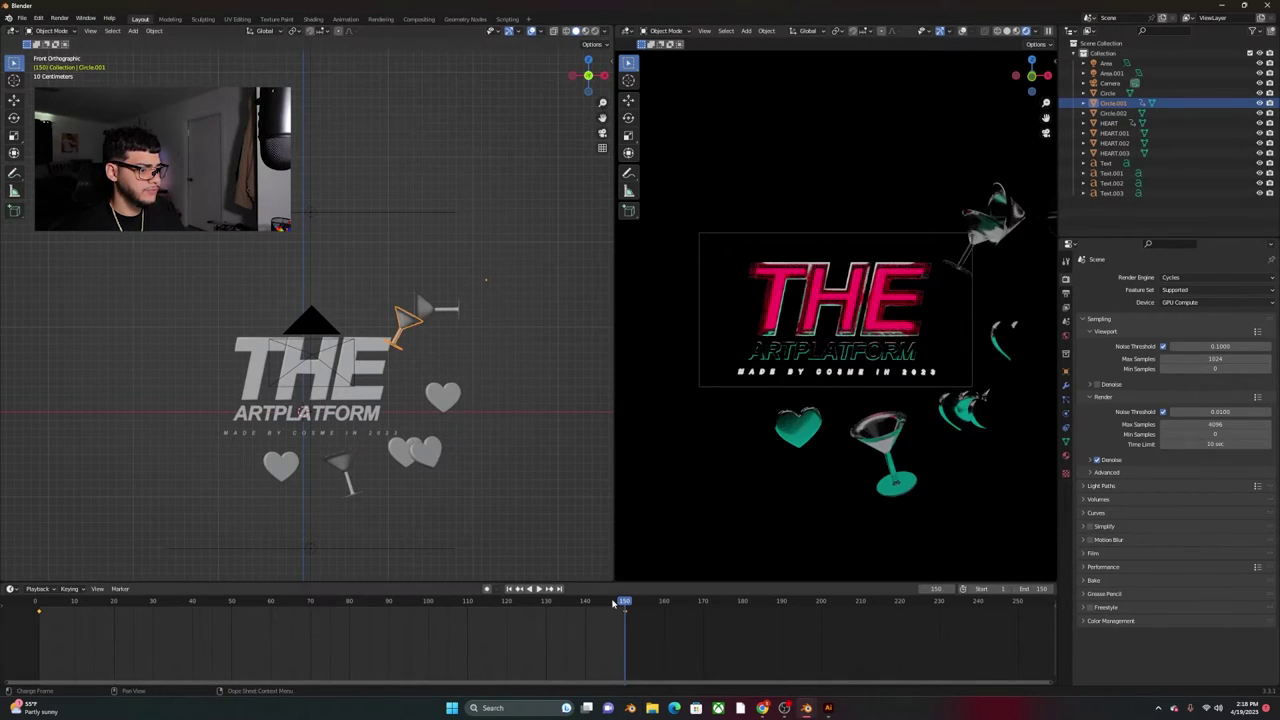
left_click_drag(624, 612, 18, 628)
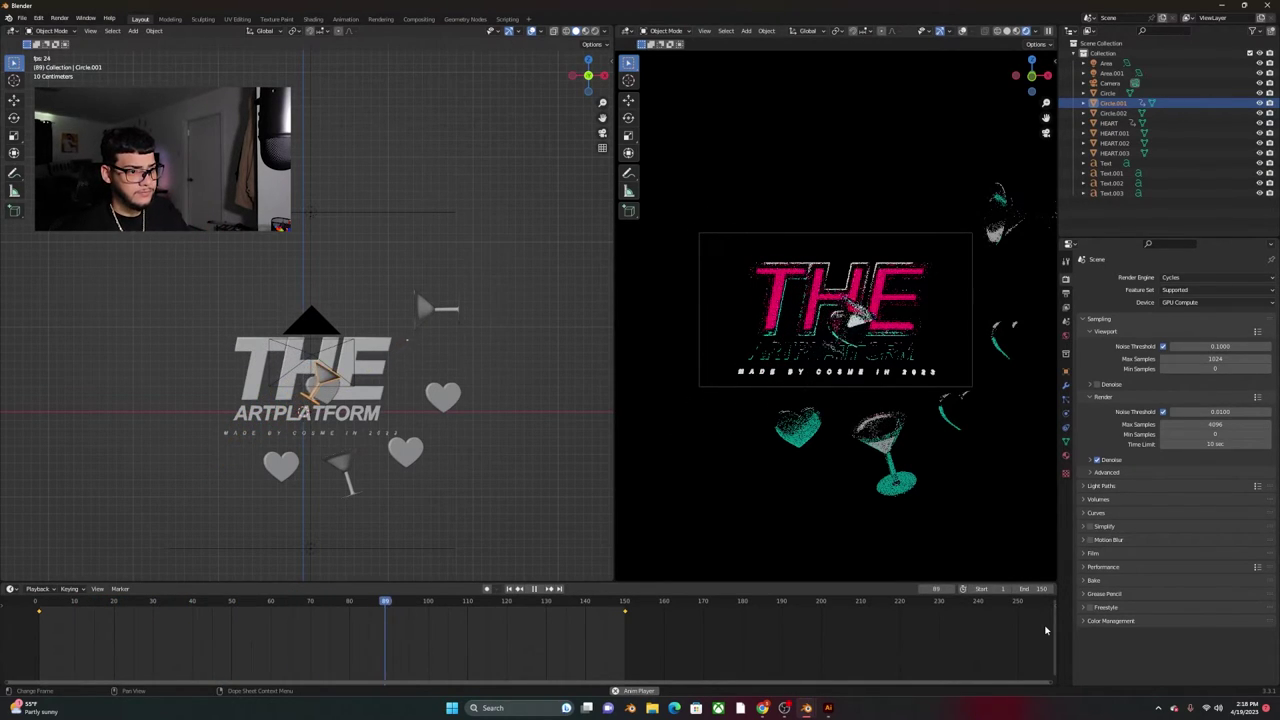
Play and scrub the glass's flight in a perspective view, stopping near frame 31.
key("space")
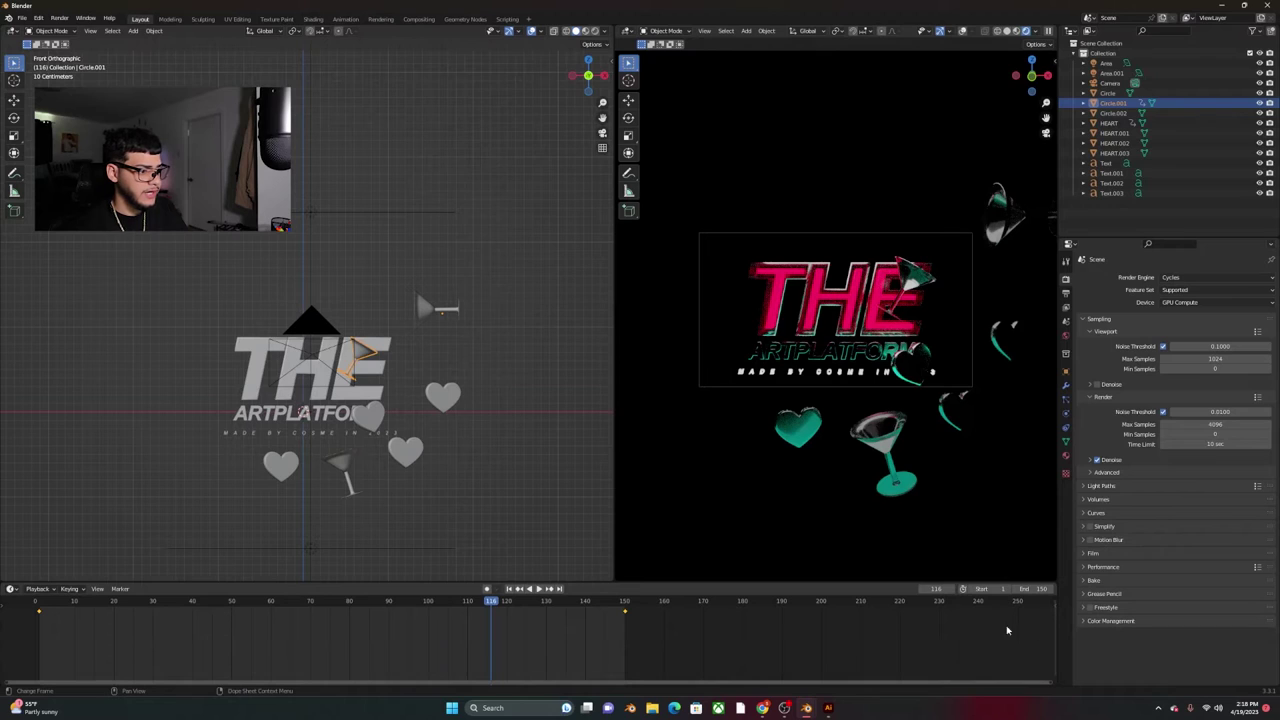
left_click_drag(490, 603, 421, 605)
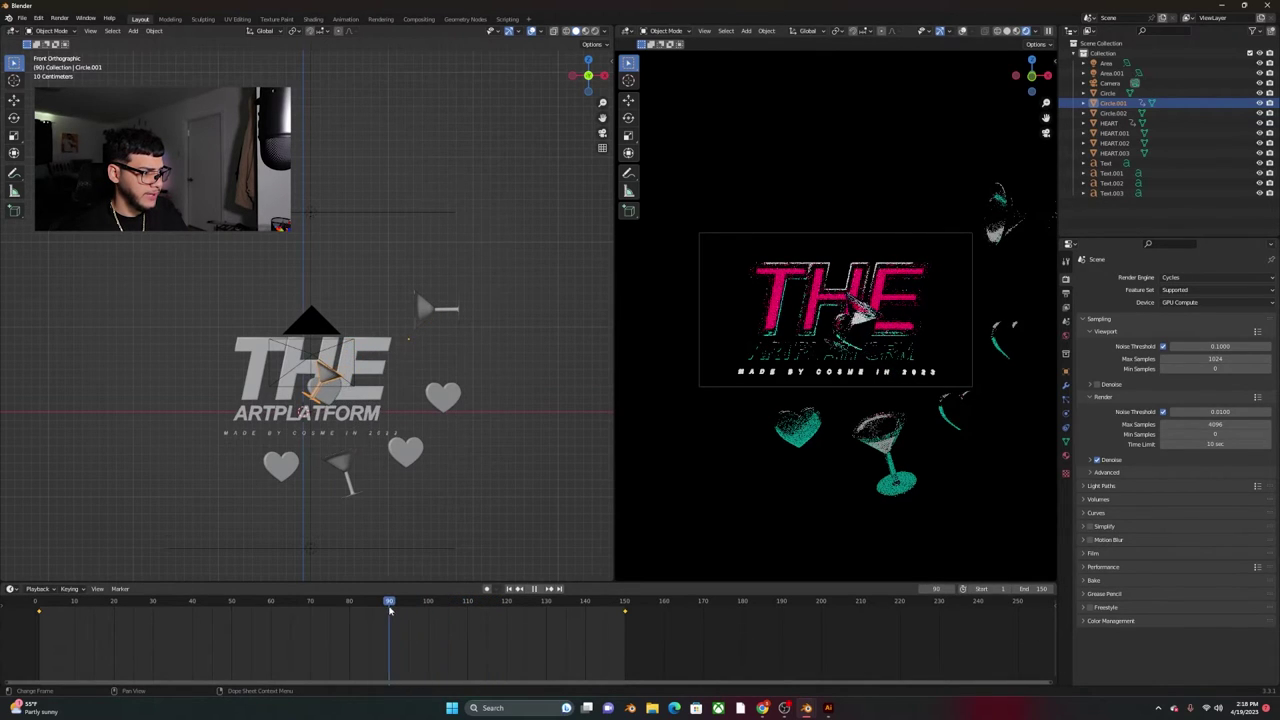
middle_click_drag(395, 515, 460, 515)
key("space")
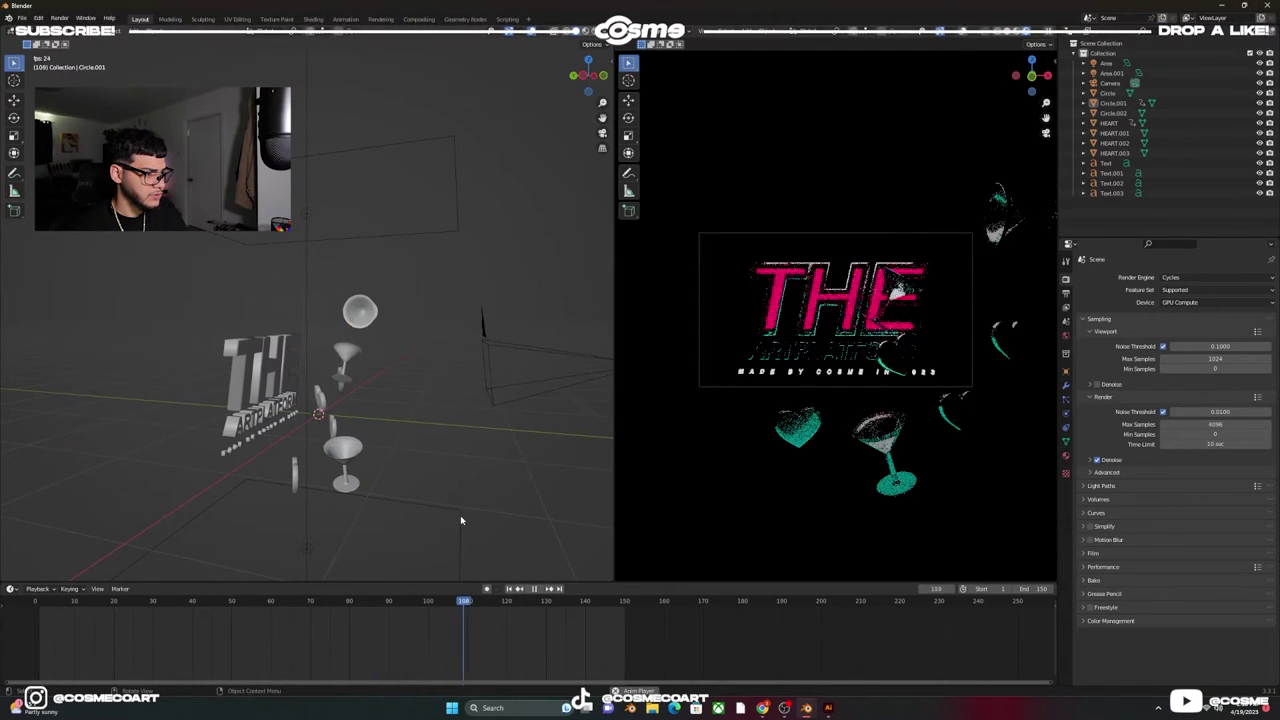
key("space")
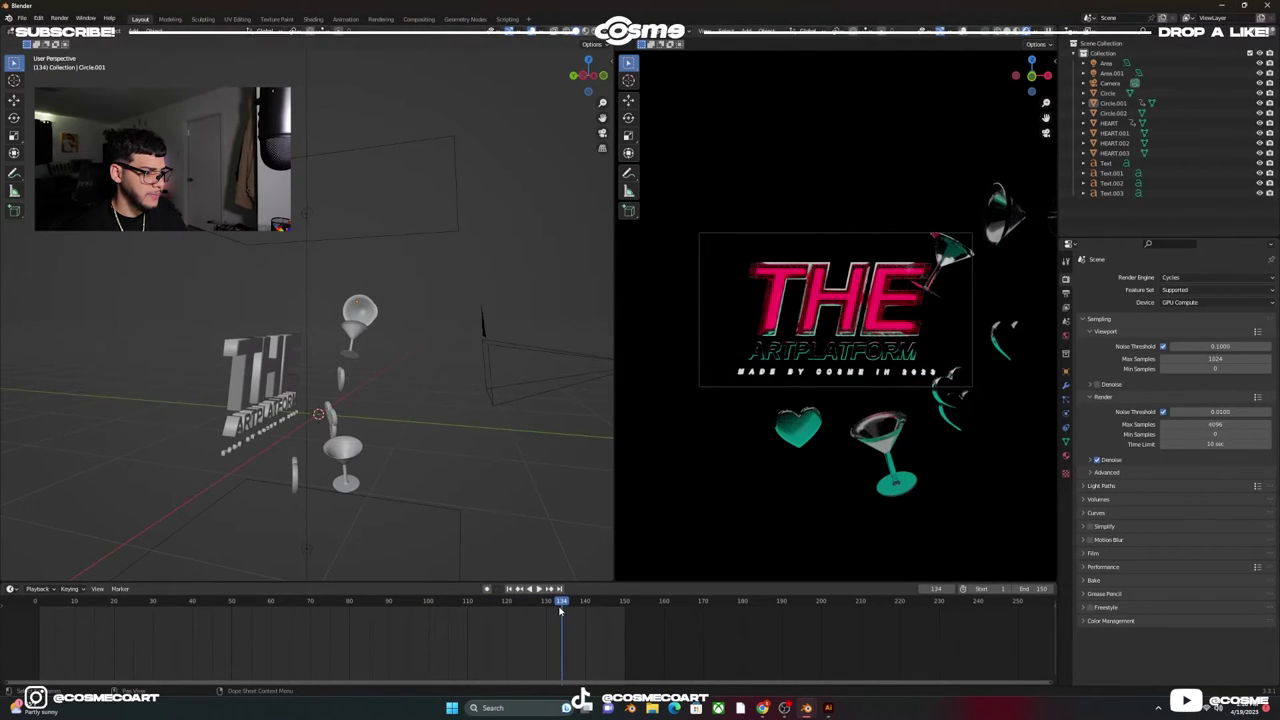
left_click_drag(561, 611, 185, 617)
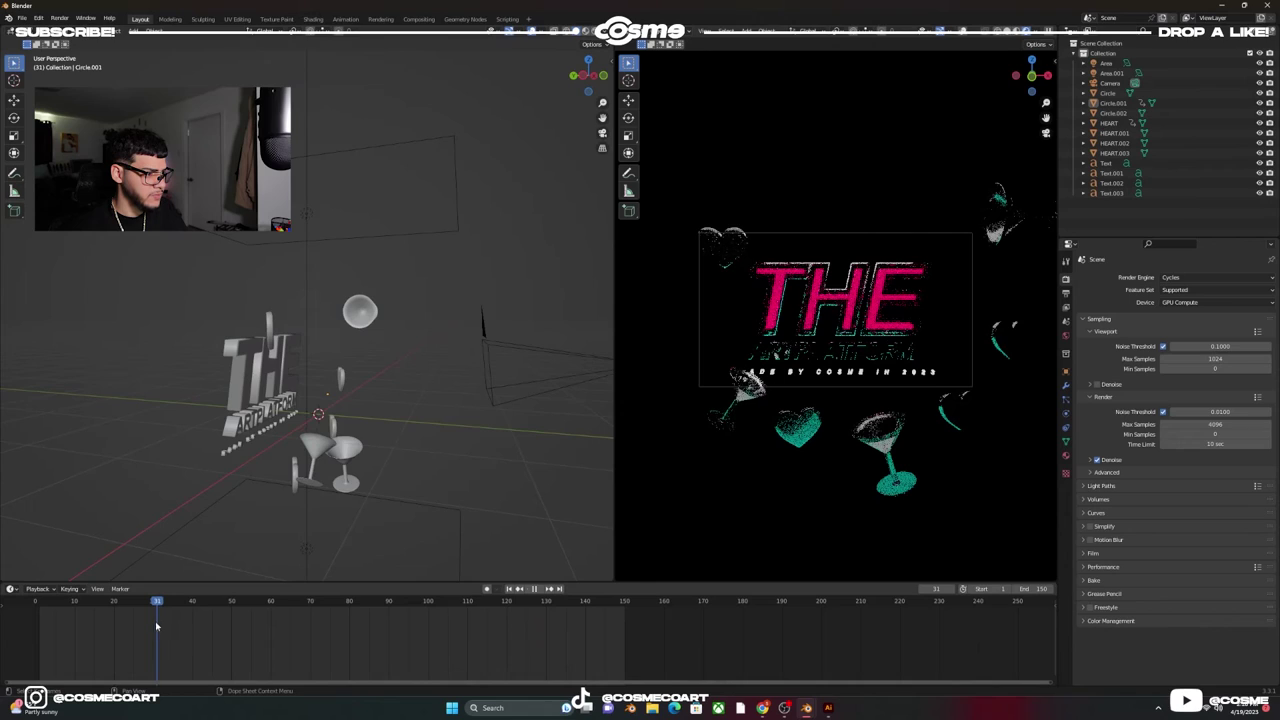
middle_click_drag(320, 470, 345, 465)
Shift sphere Circle.002 and hearts HEART.003, HEART.001 and HEART.002 to new depths.
left_click(333, 327)
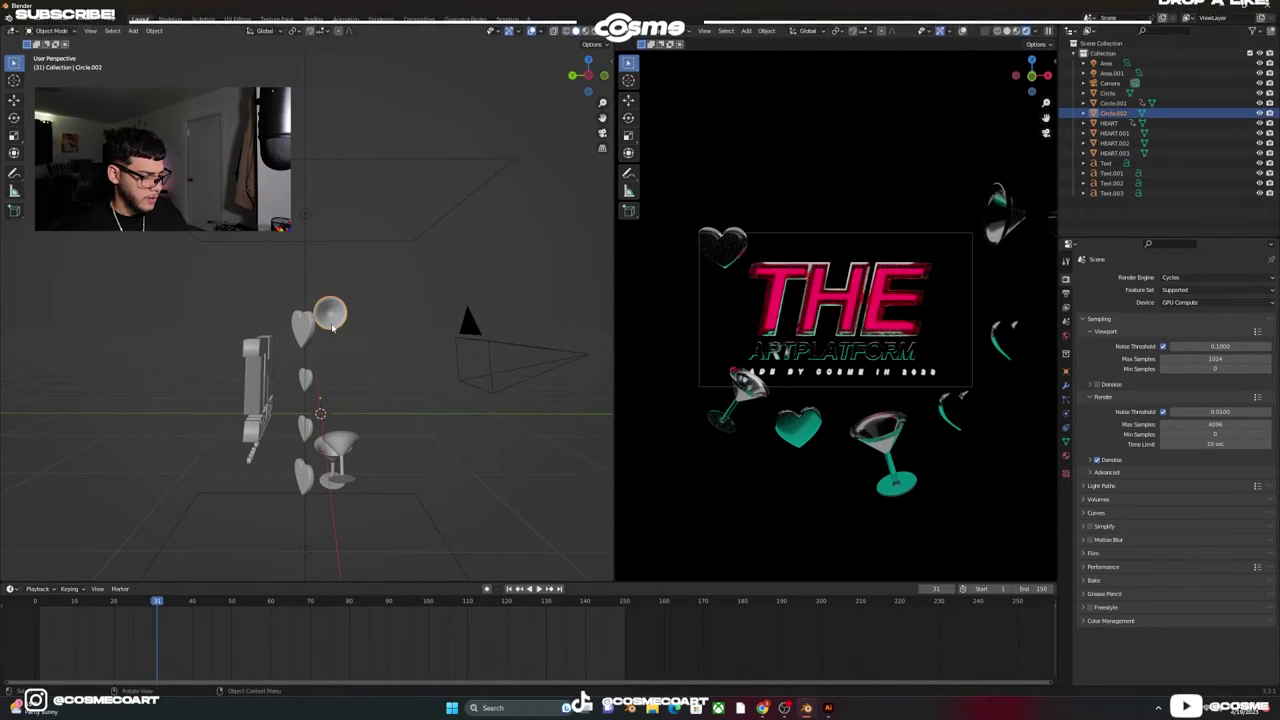
key("g")
left_click(313, 397)
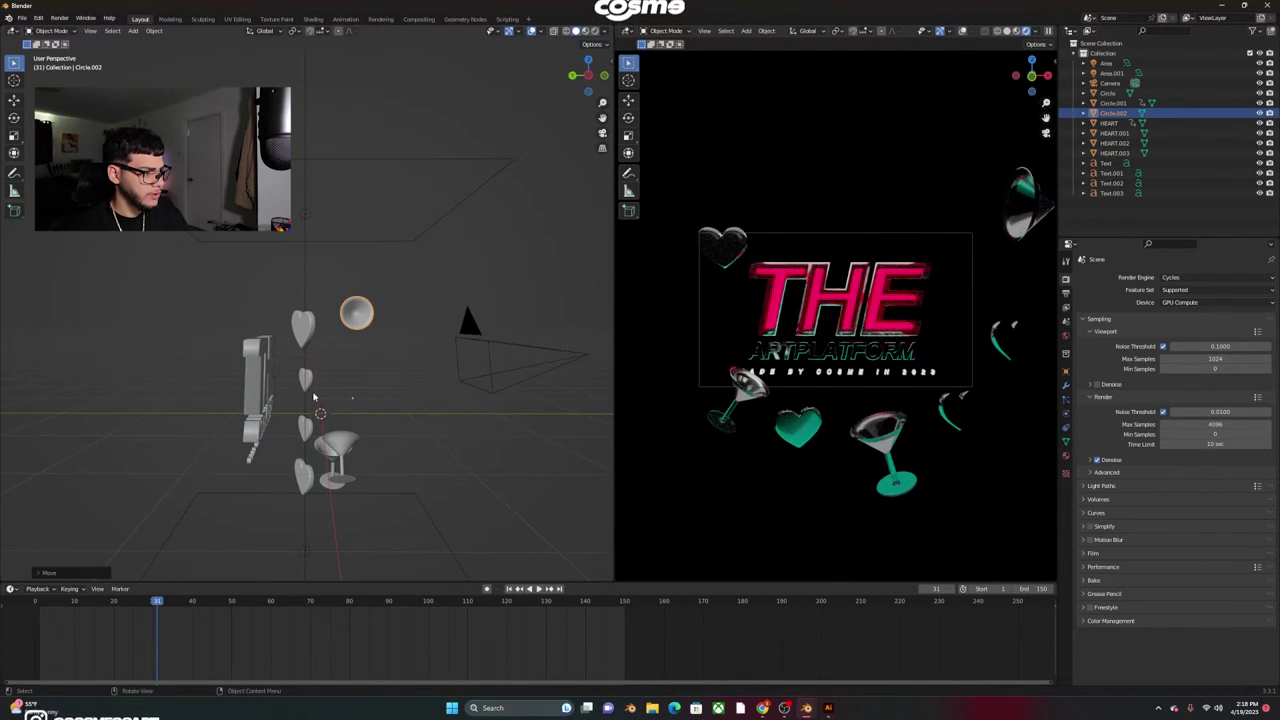
left_click(300, 381)
key("g")
key("y")
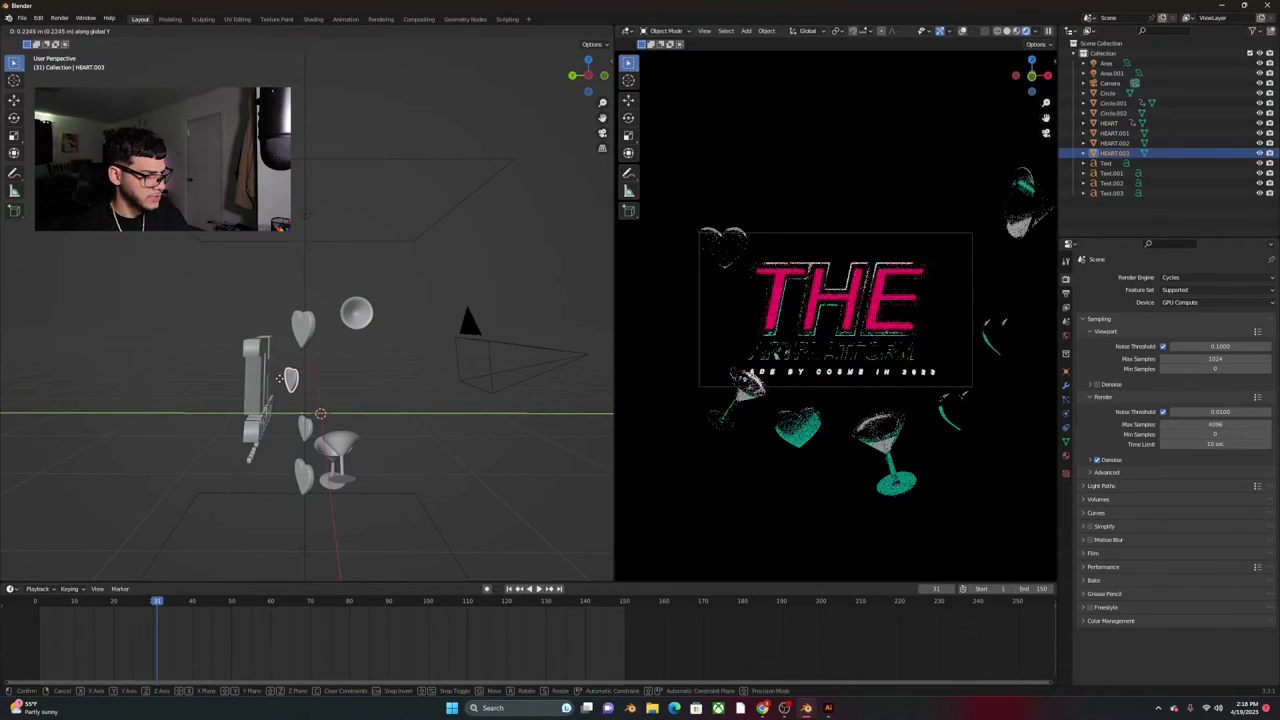
left_click(281, 378)
left_click(306, 428)
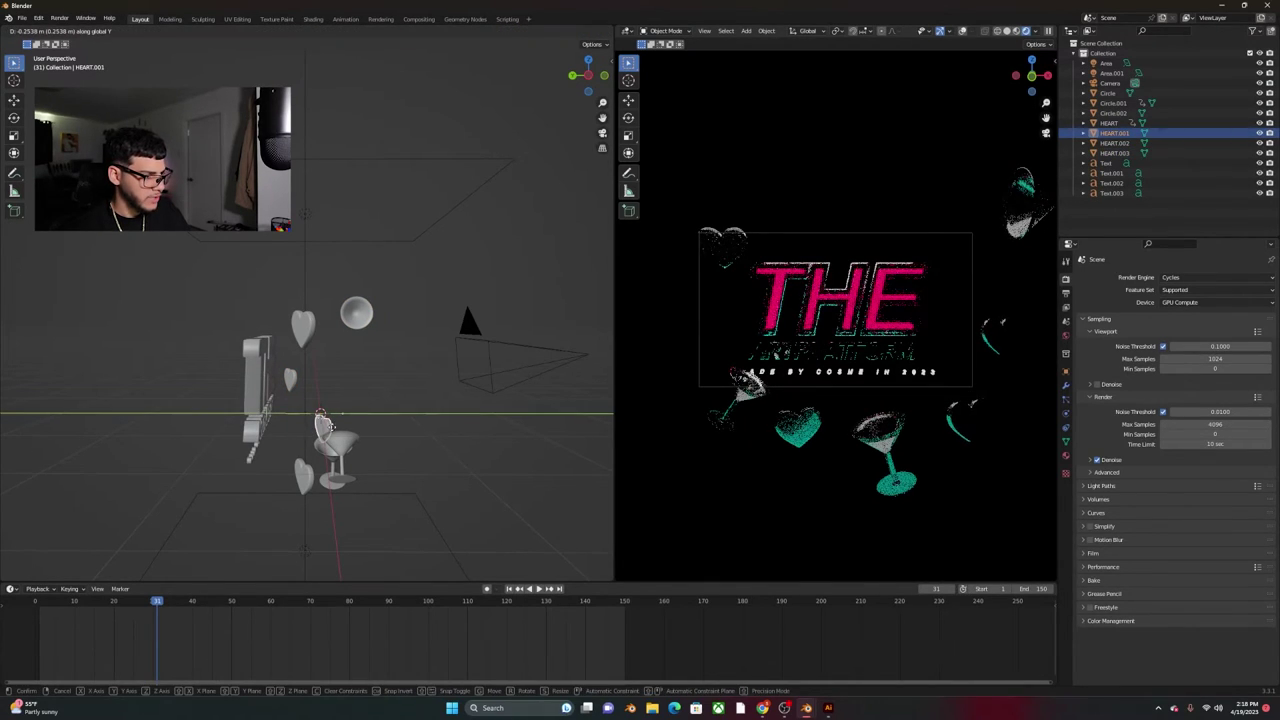
left_click(318, 428)
left_click(304, 476)
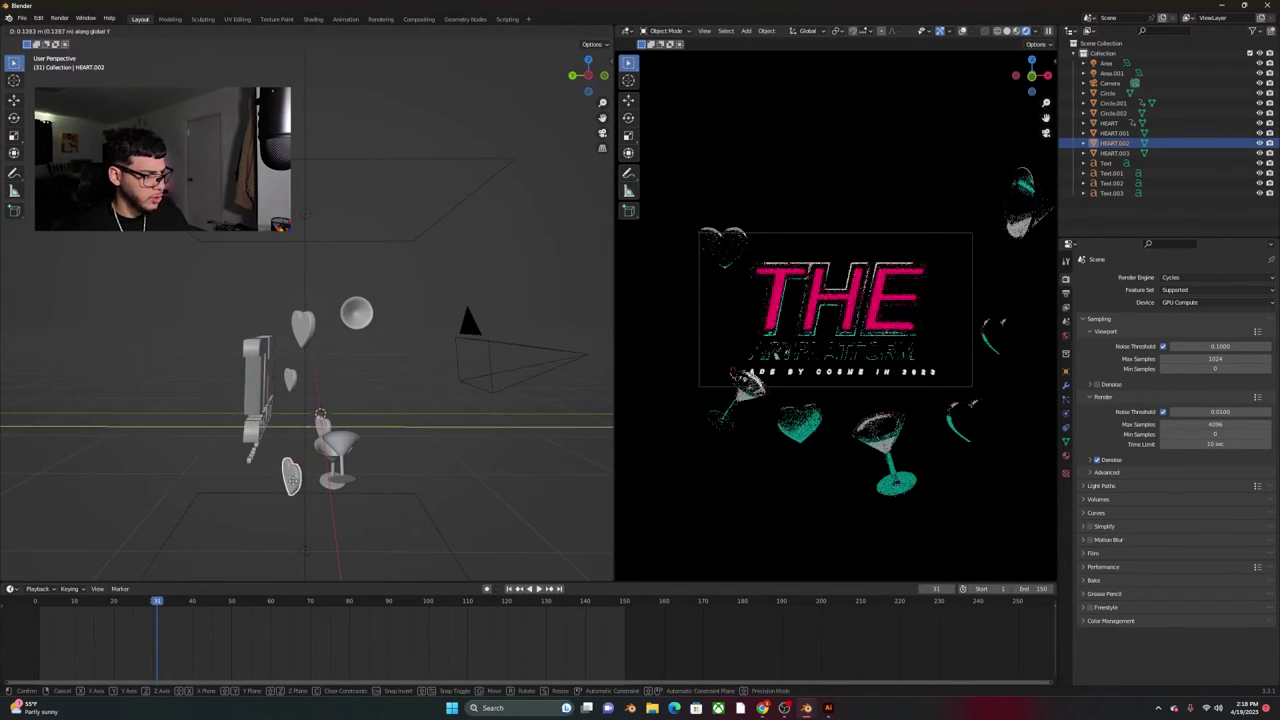
left_click(275, 478)
Move glasses Circle and Circle.001 and heart HEART.001 along the Y axis.
left_click(333, 460)
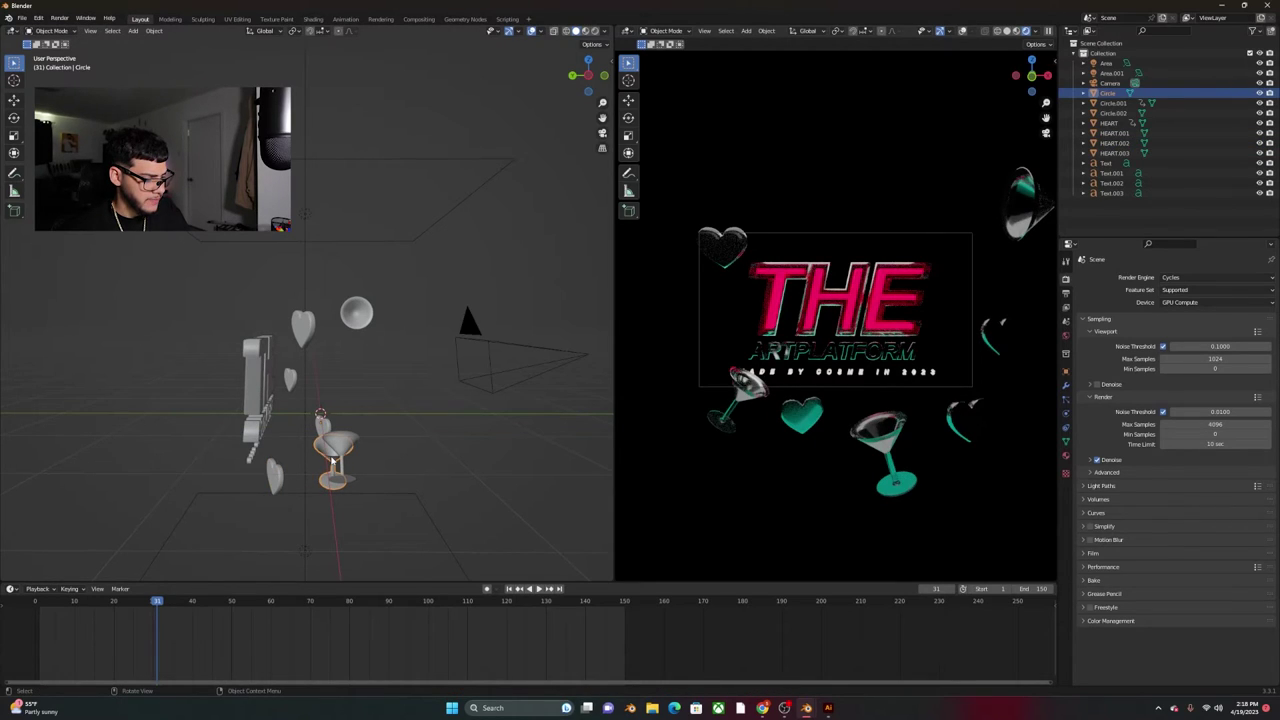
left_click(311, 456)
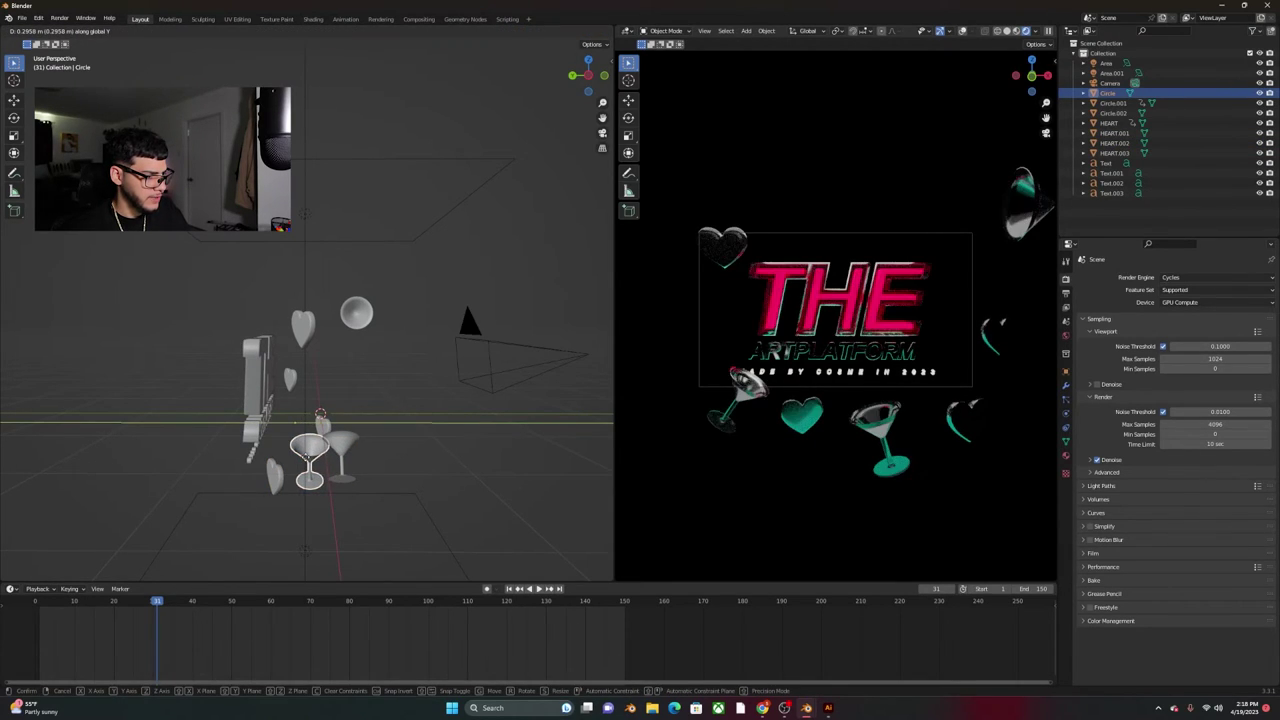
left_click(347, 440)
key("g")
key("y")
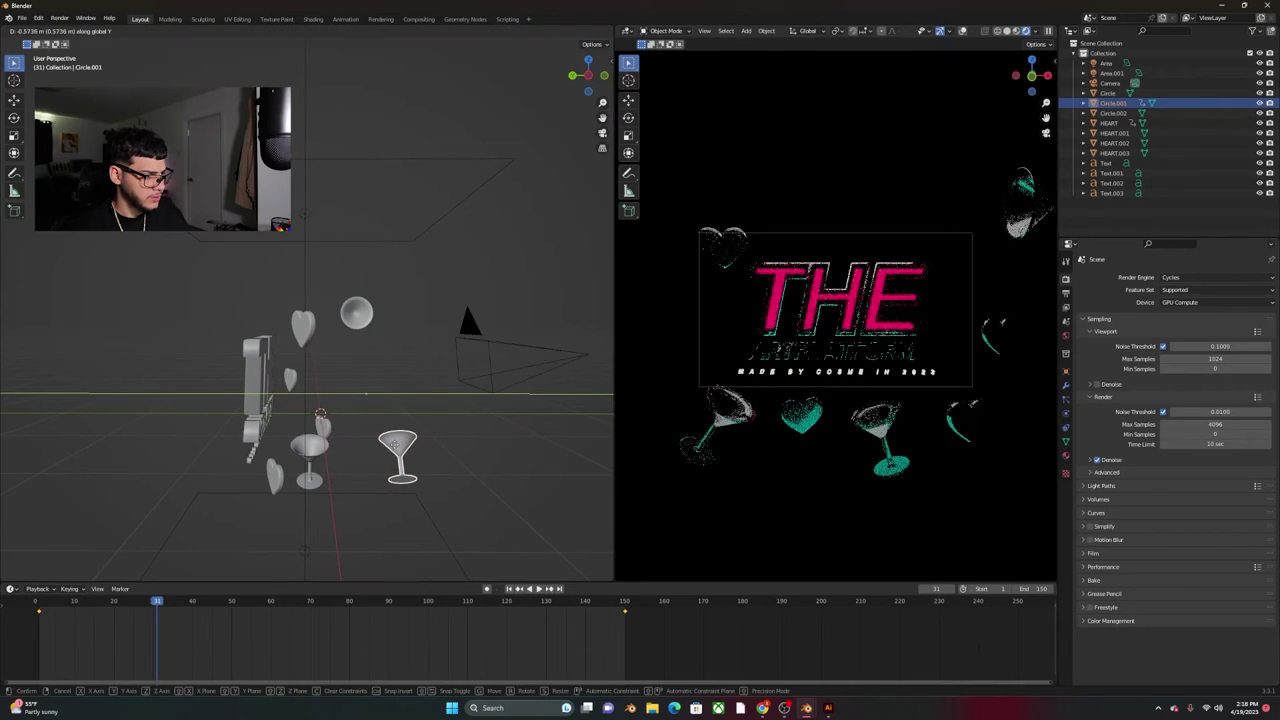
left_click(395, 443)
left_click(338, 427)
key("g")
key("y")
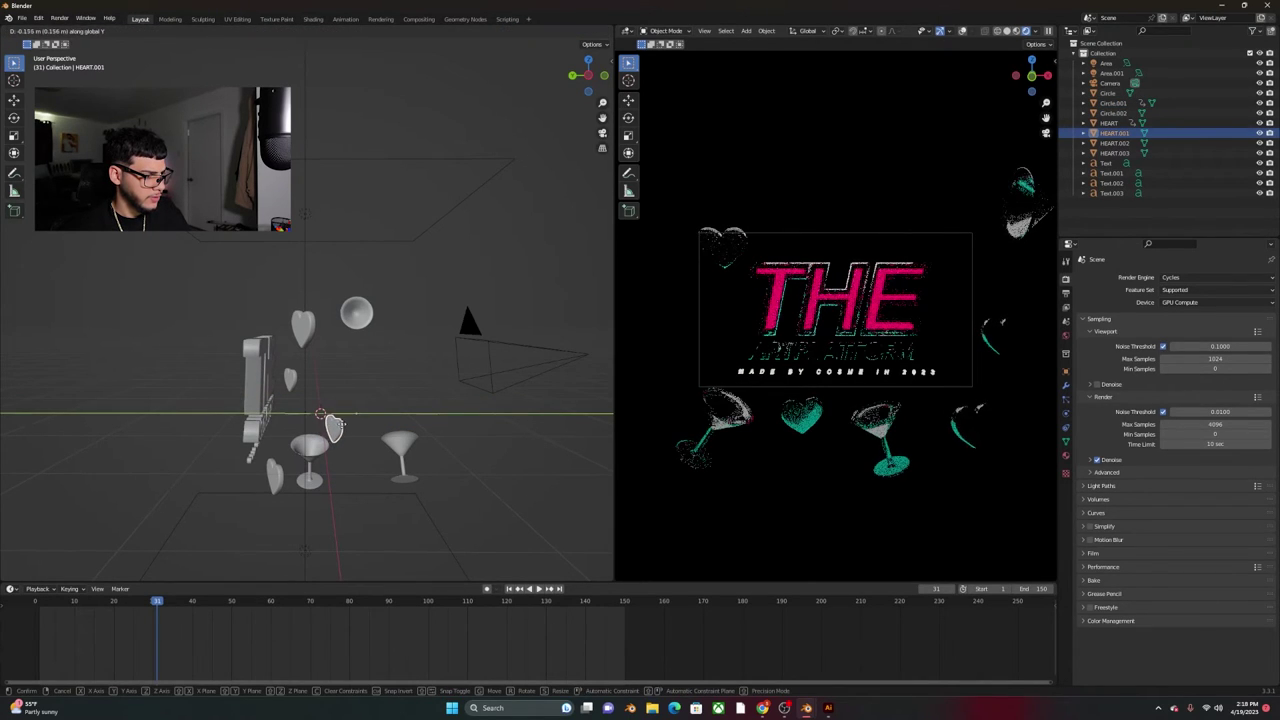
left_click(336, 426)
Orbit to show the title, step a frame forward and back, and view through the camera.
middle_click_drag(336, 426, 285, 413)
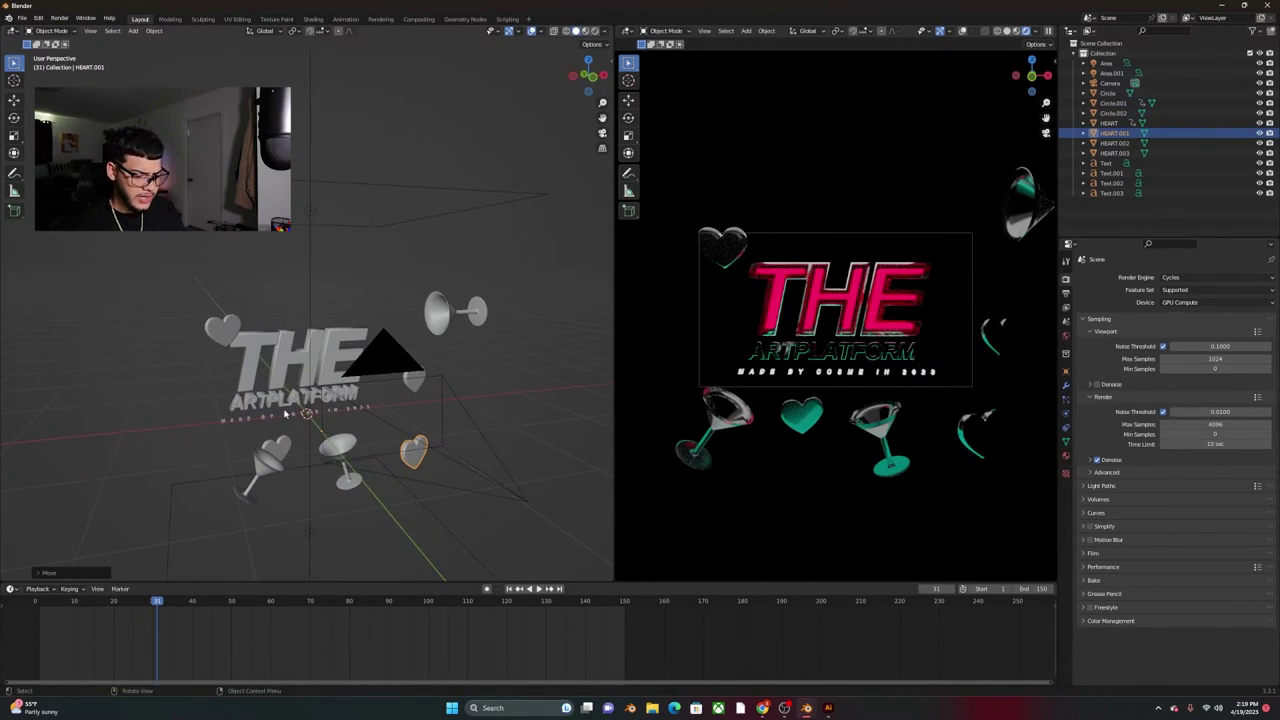
key("Right")
key("Left")
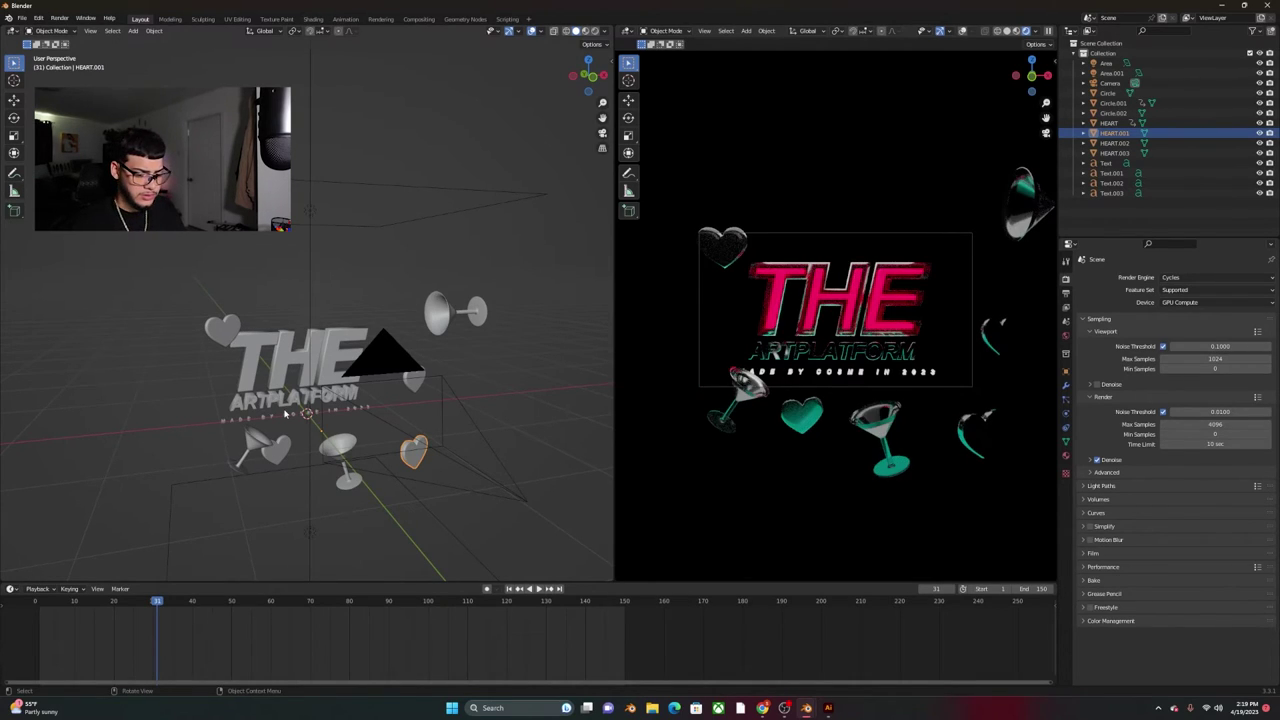
key("KP_0")
Rewind to the first frame, then scrub forward to frame 79 to check the start positions.
key("shift+Left")
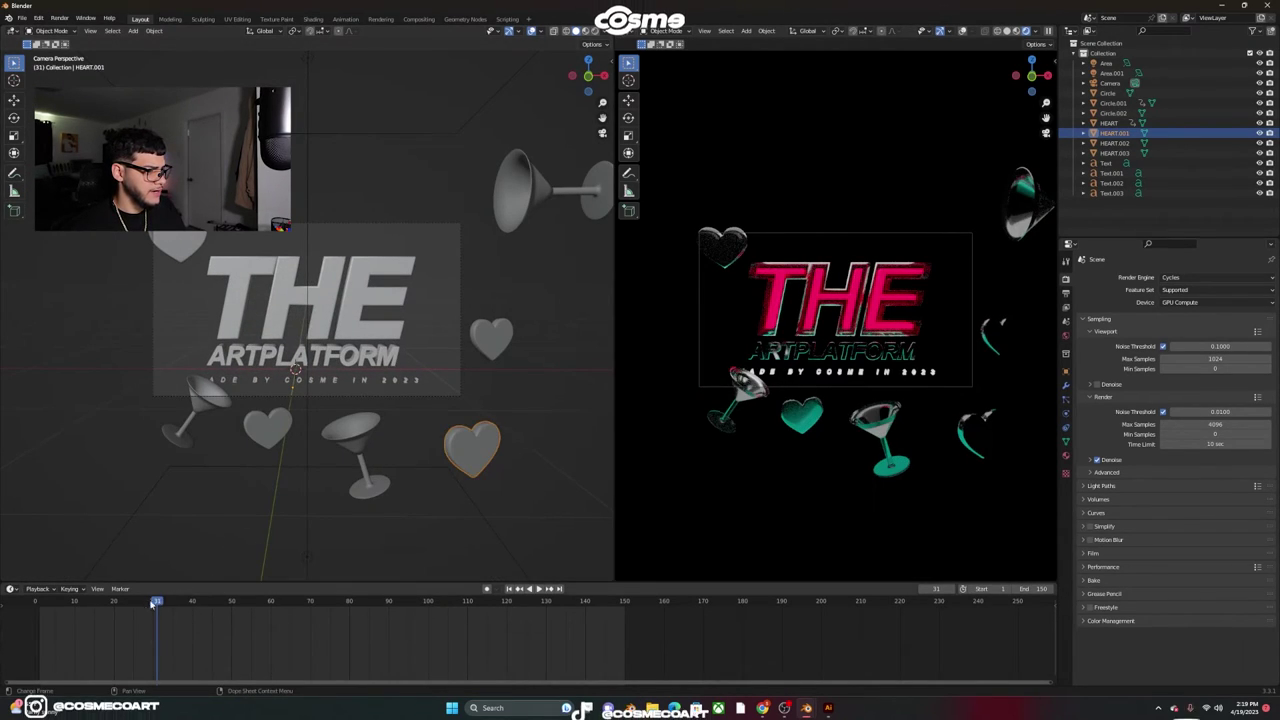
left_click(161, 602)
left_click_drag(168, 608, 5, 603)
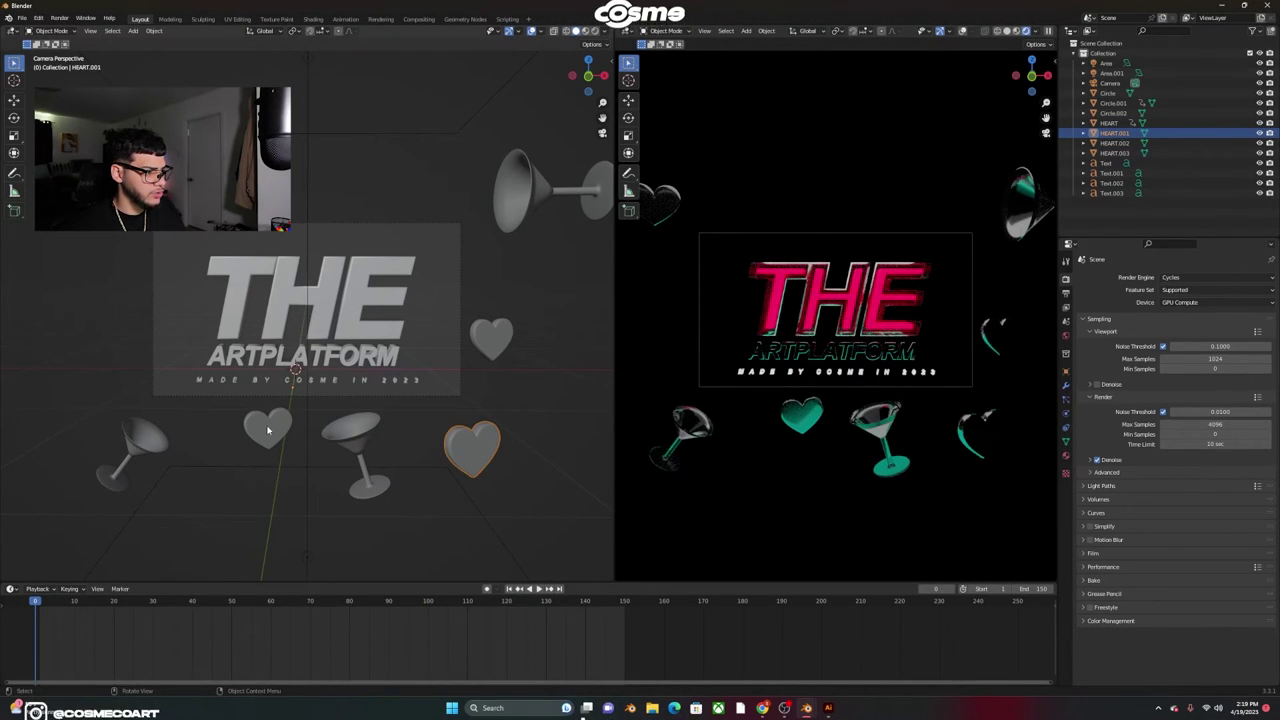